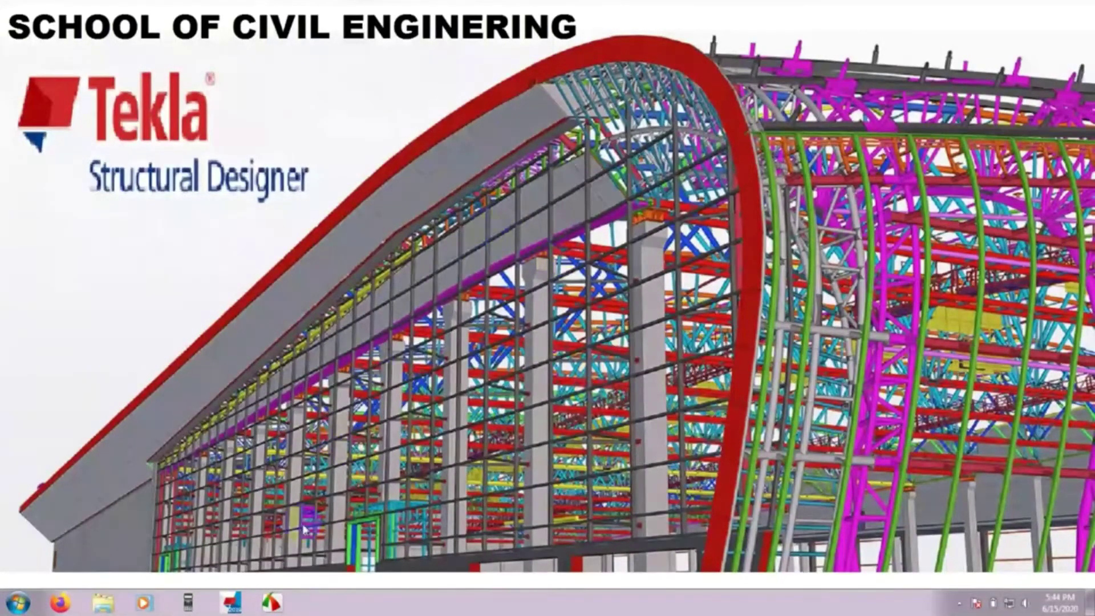
Step: Launch Tekla Structural Designer and open the TSD2 soce.tsmd project from the Documents library
{"action": "left_click", "coordinate": [231, 602]}
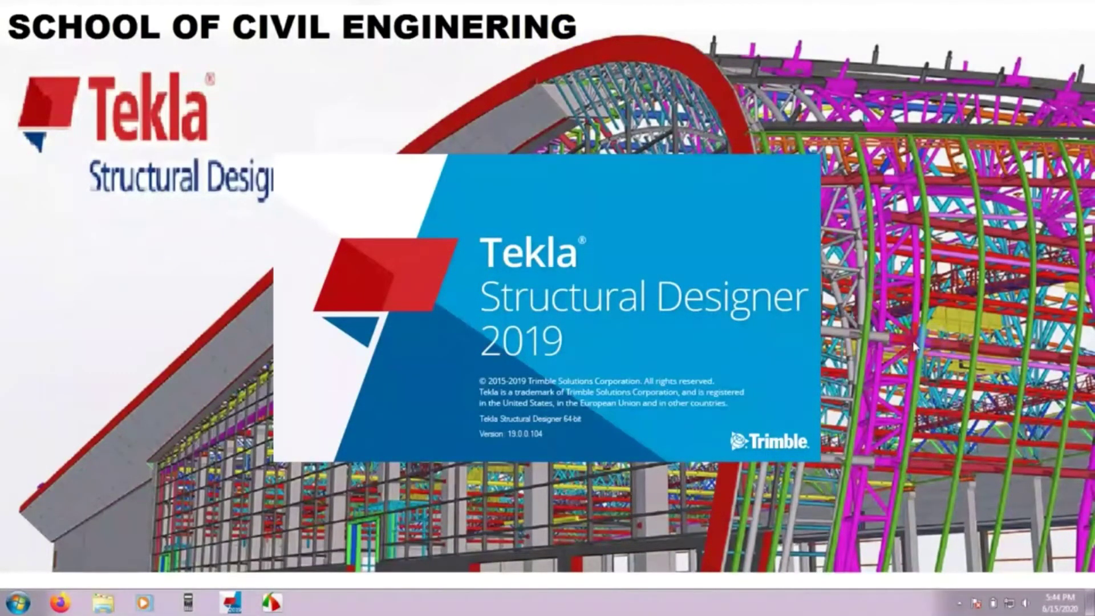
{"action": "left_click", "coordinate": [994, 605]}
{"action": "left_click", "coordinate": [995, 605]}
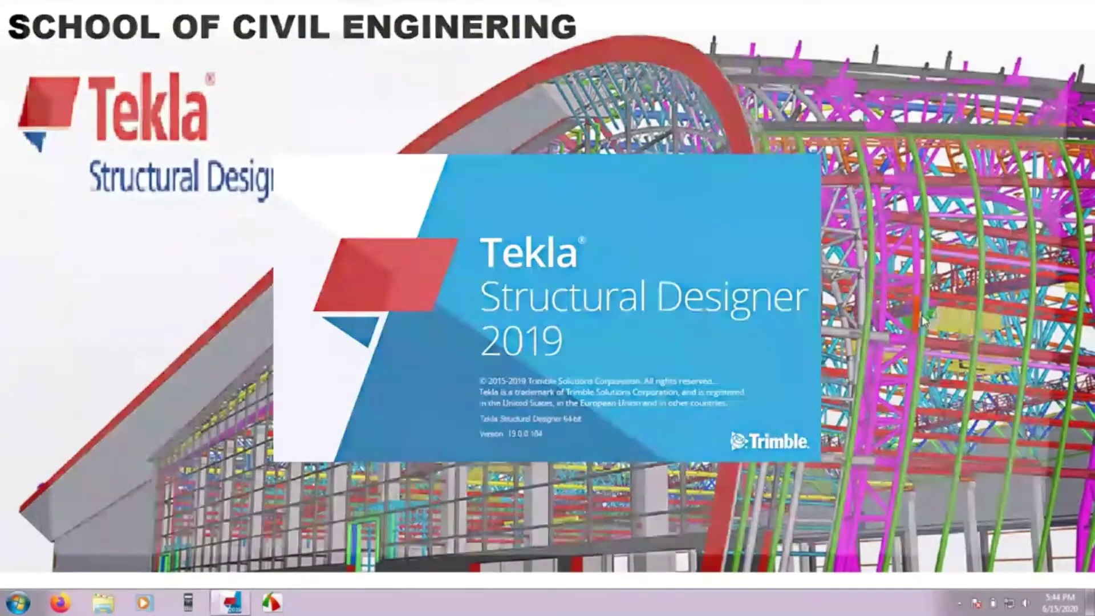
{"action": "left_click", "coordinate": [925, 320]}
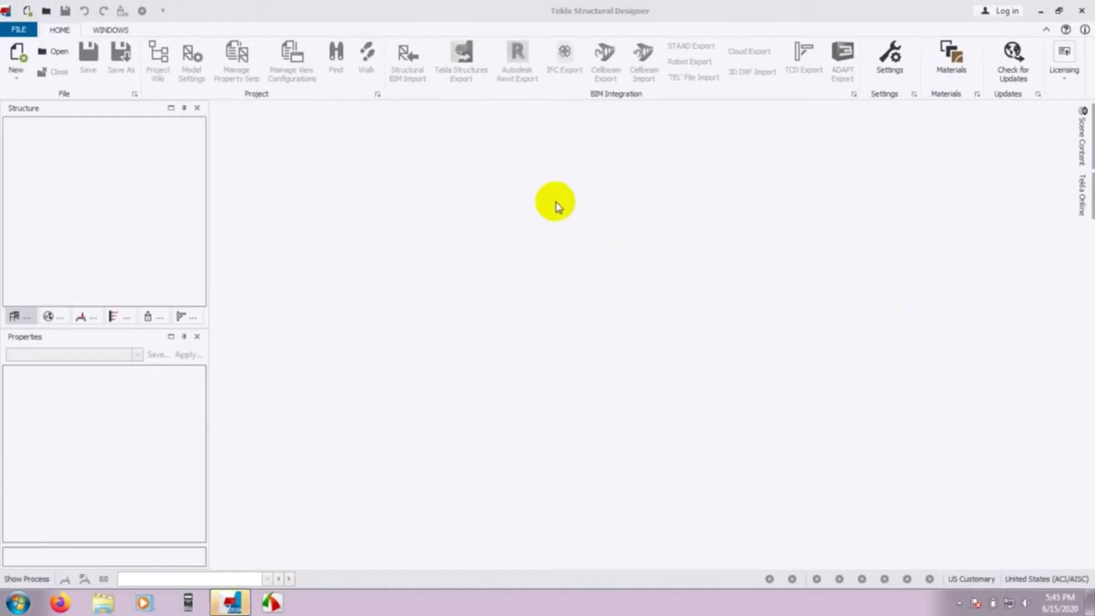
{"action": "left_click", "coordinate": [59, 52]}
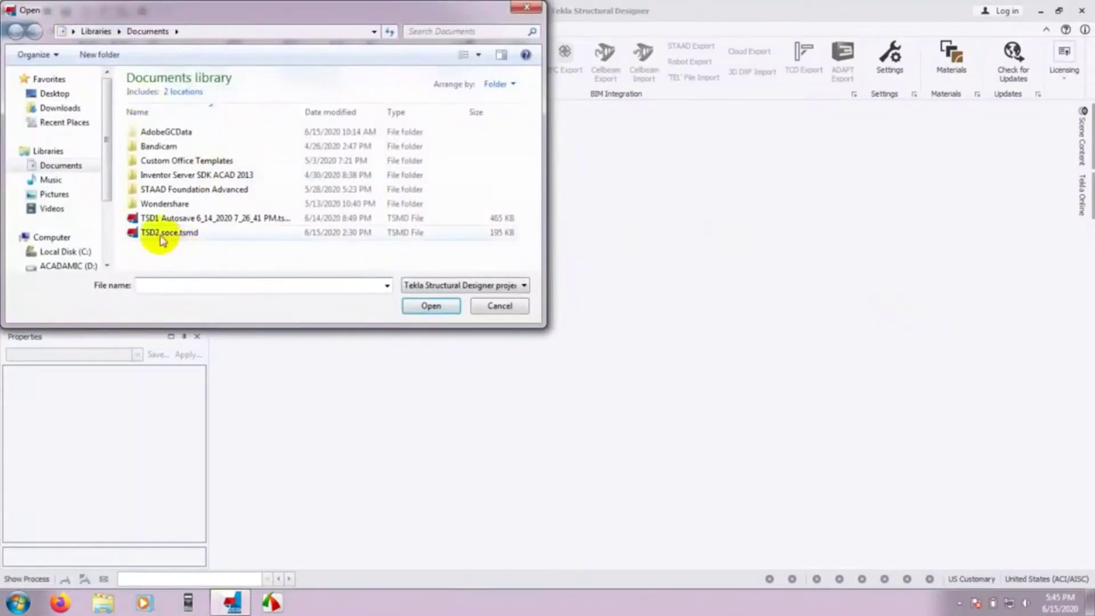
{"action": "left_click", "coordinate": [162, 235]}
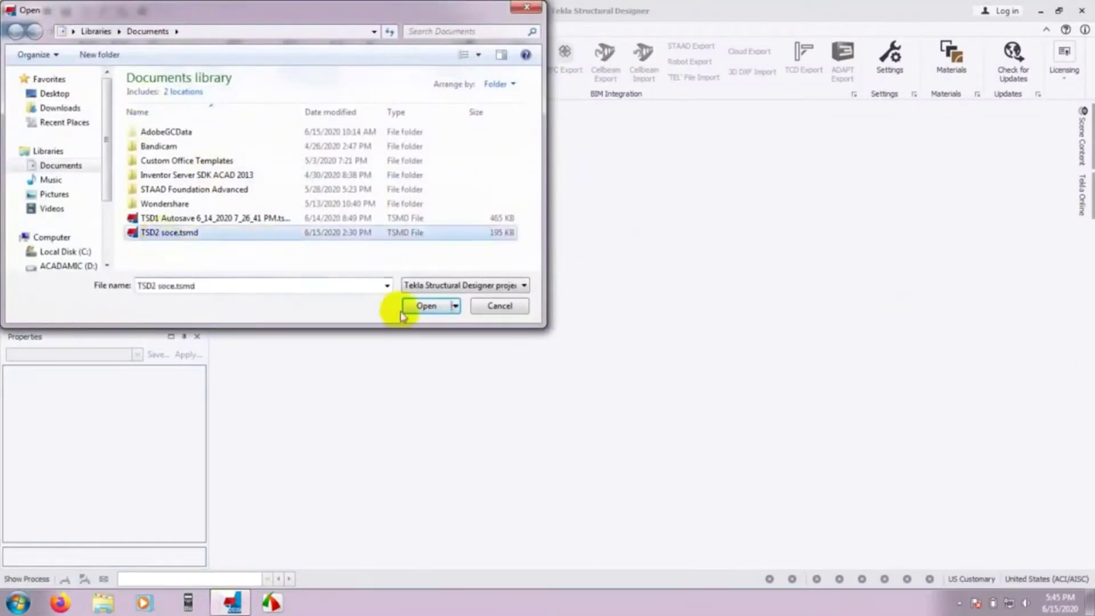
{"action": "left_click", "coordinate": [425, 305]}
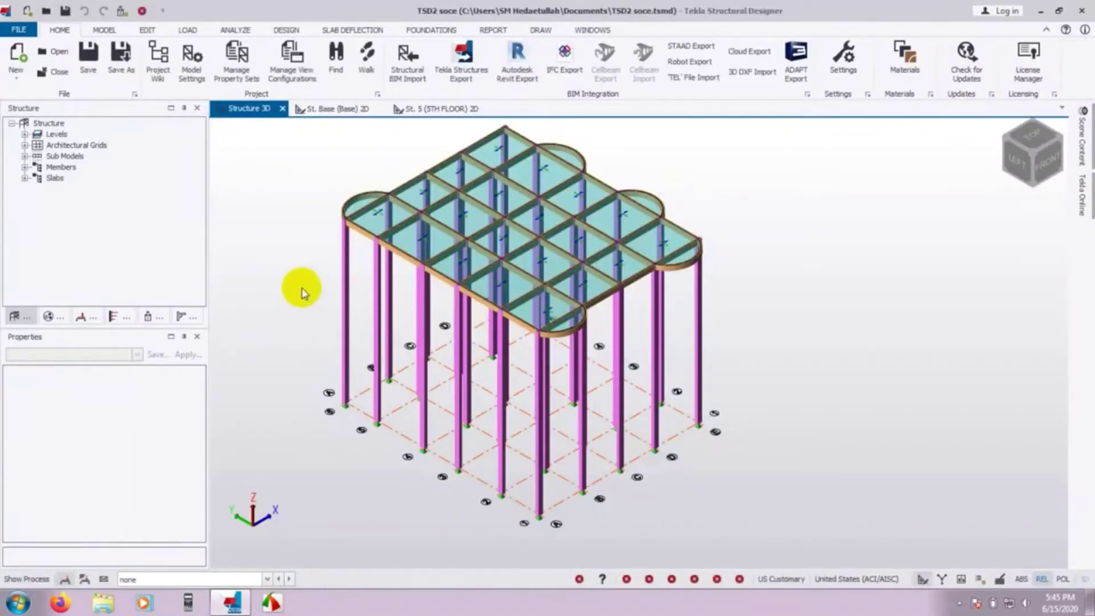
Step: Examine the fifth-floor slabs and beams and the supporting columns in the 3D structure view
{"action": "middle_click_drag", "start_coordinate": [302, 292], "coordinate": [334, 303]}
{"action": "mouse_move", "coordinate": [622, 263]}
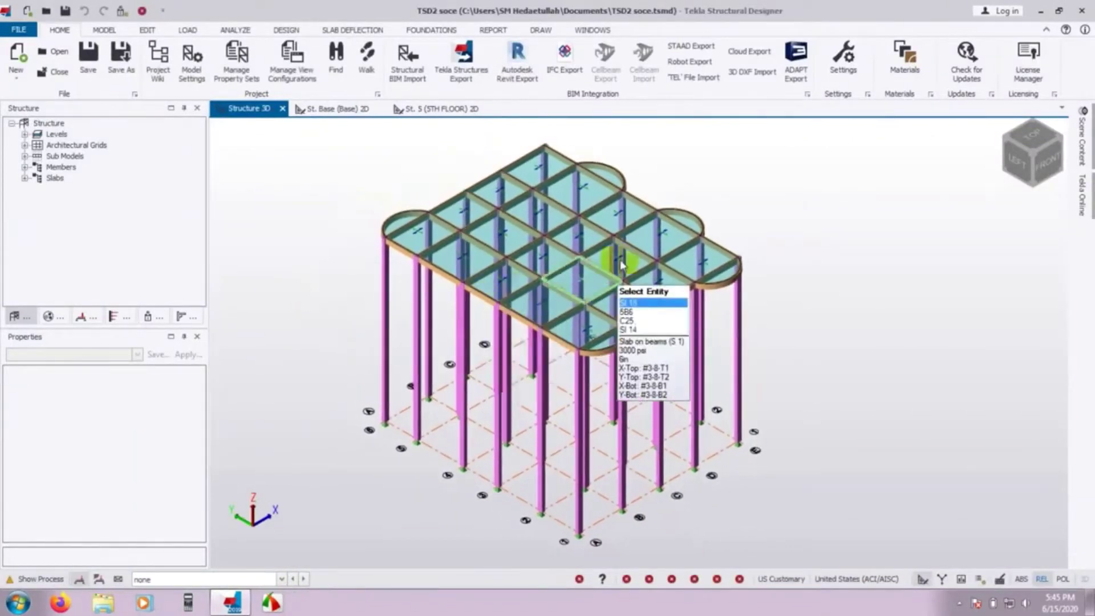
{"action": "mouse_move", "coordinate": [456, 228]}
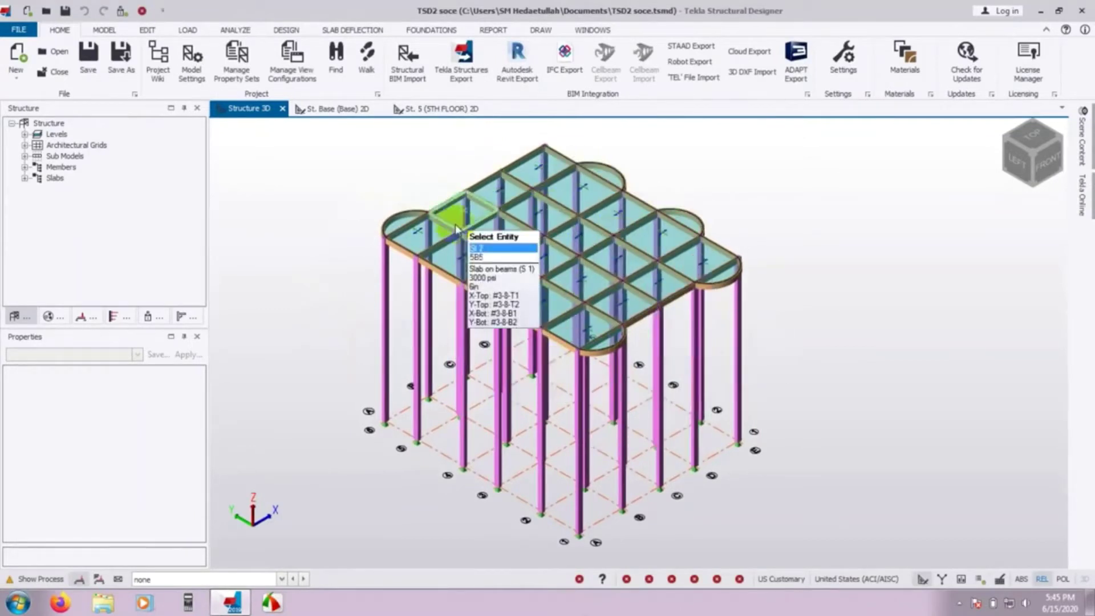
{"action": "mouse_move", "coordinate": [541, 372]}
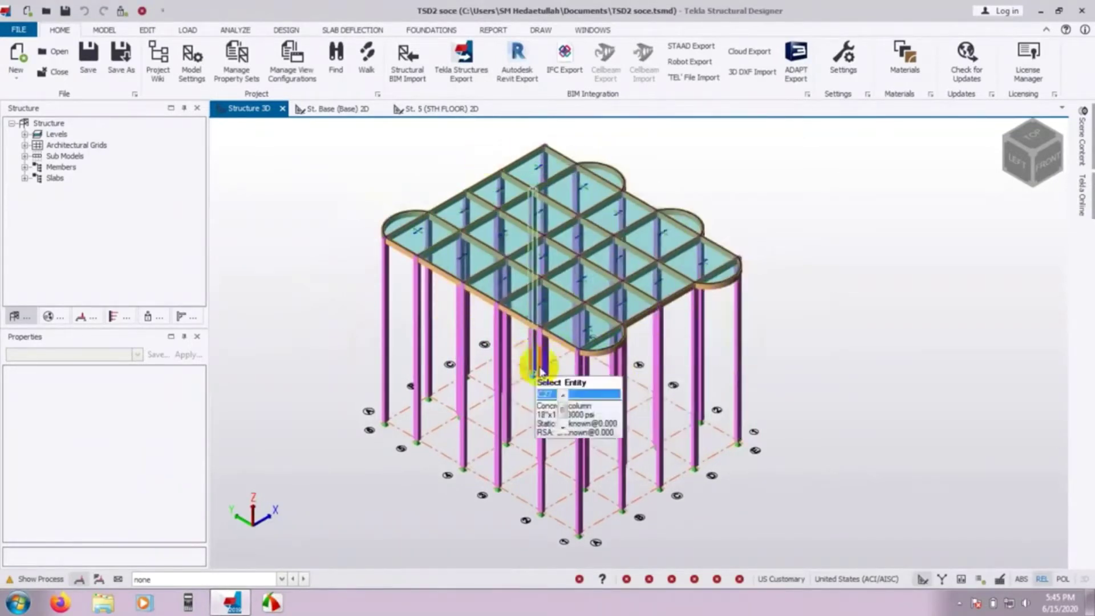
{"action": "mouse_move", "coordinate": [455, 397]}
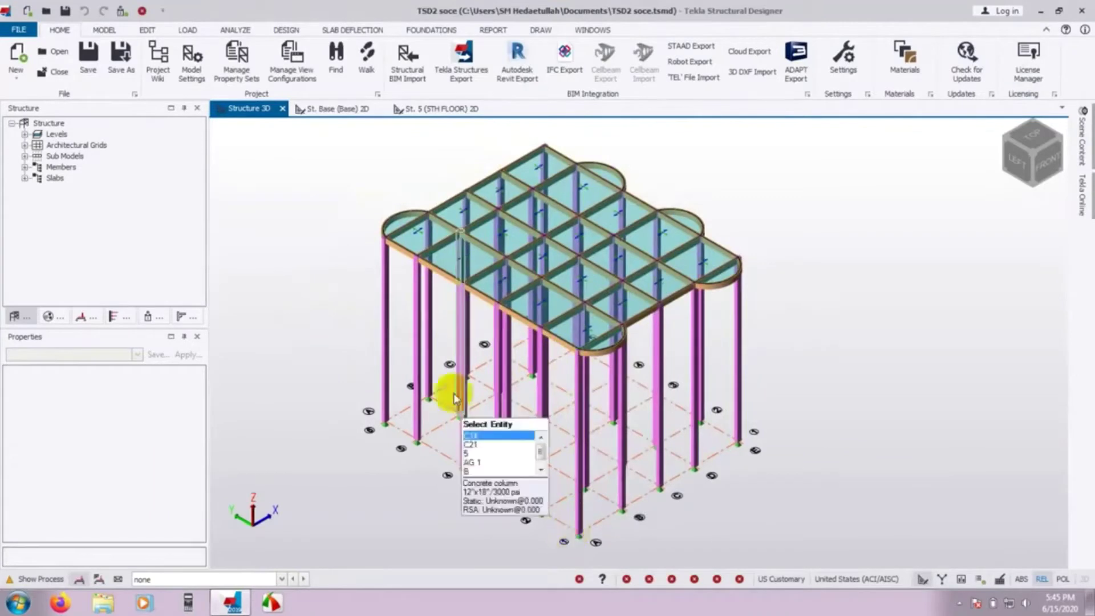
{"action": "mouse_move", "coordinate": [385, 246]}
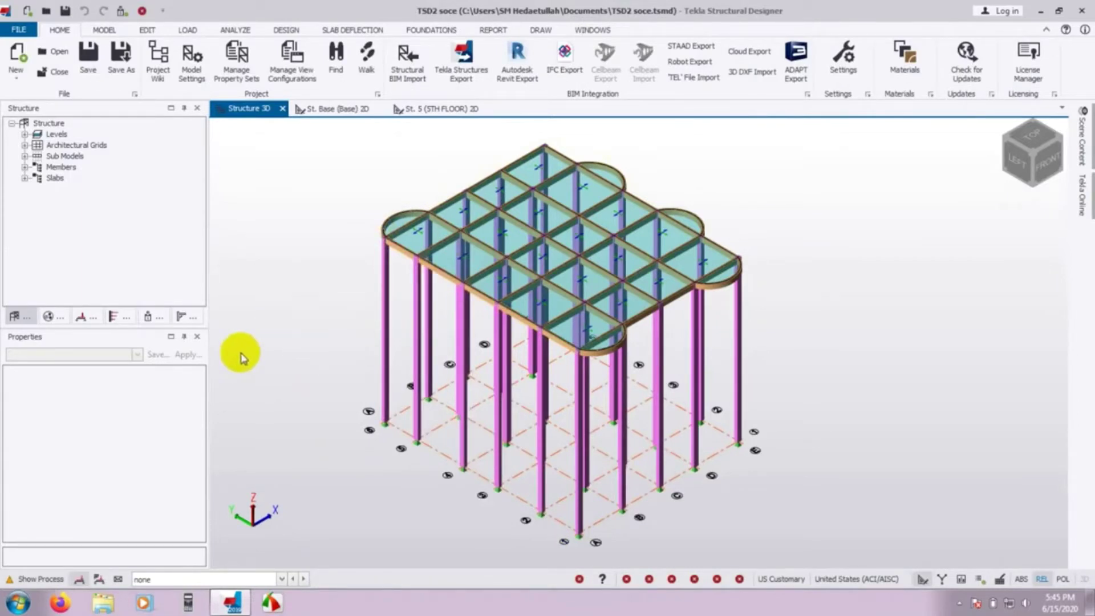
{"action": "middle_click_drag", "start_coordinate": [844, 366], "coordinate": [891, 336]}
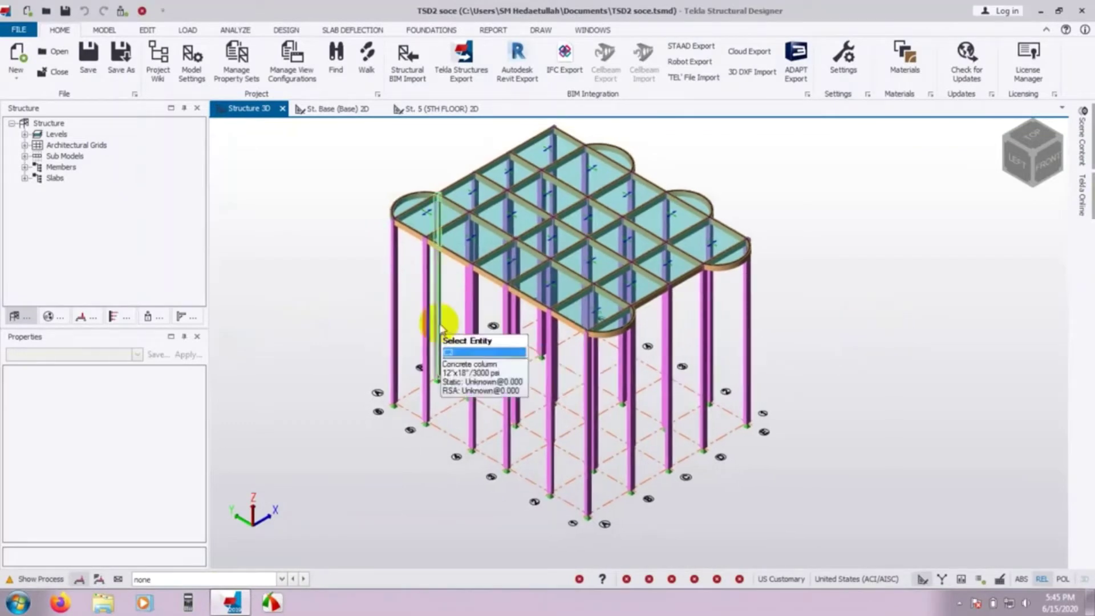
{"action": "middle_click_drag", "start_coordinate": [328, 306], "coordinate": [329, 329]}
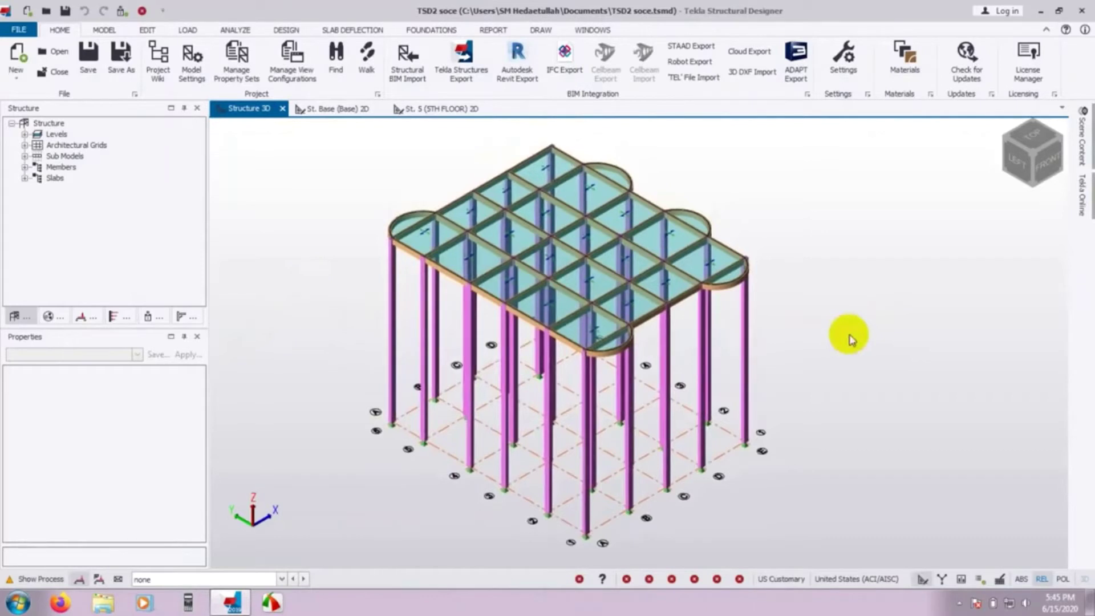
{"action": "middle_click_drag", "start_coordinate": [847, 333], "coordinate": [845, 333]}
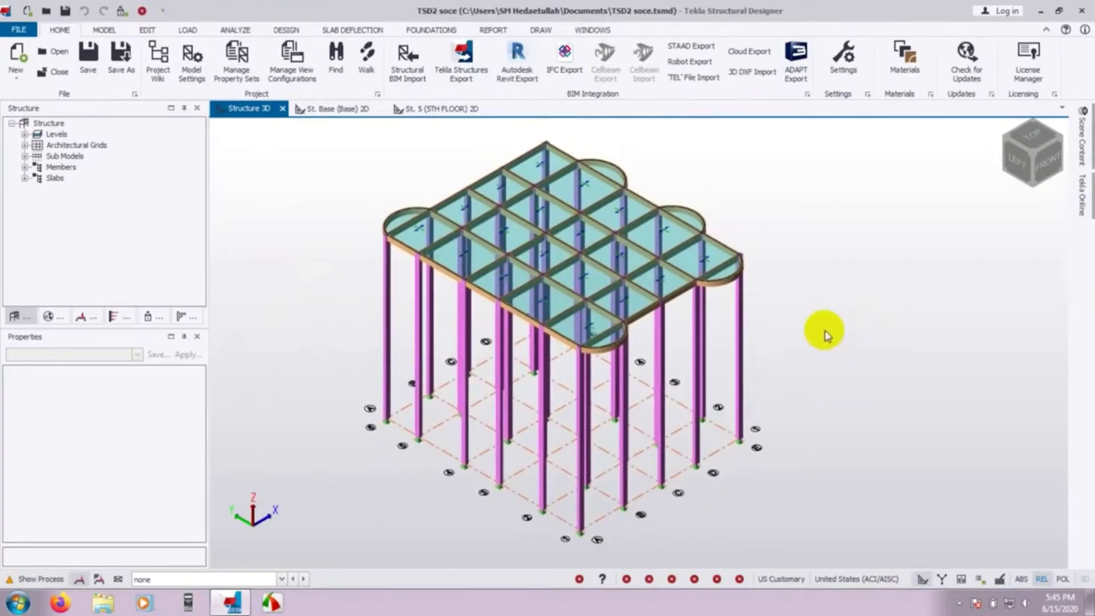
{"action": "right_click", "coordinate": [668, 205]}
{"action": "left_click", "coordinate": [466, 150]}
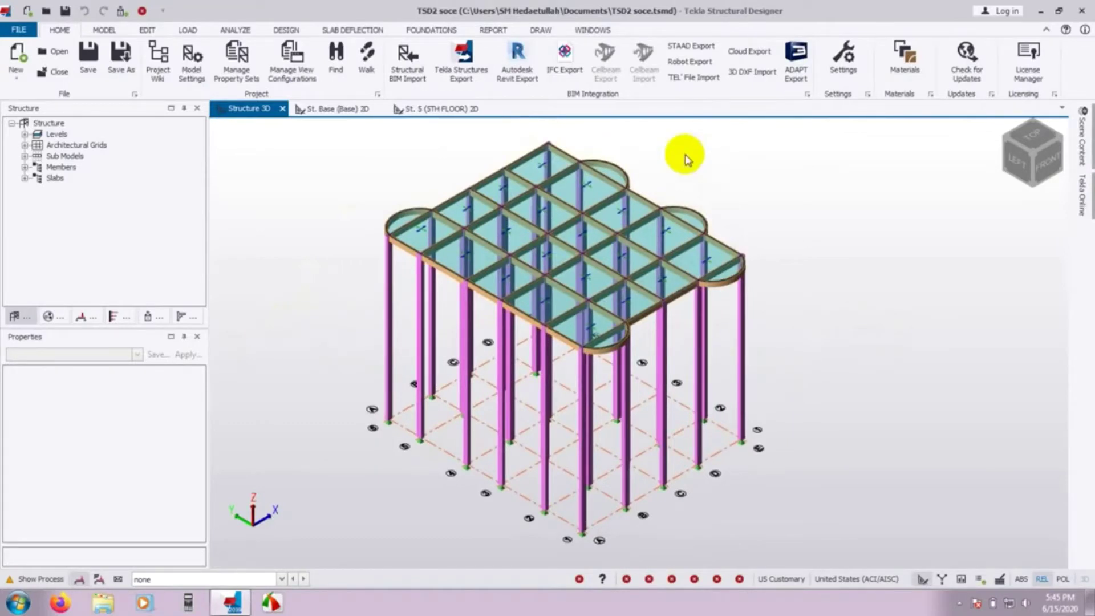
{"action": "right_click", "coordinate": [656, 171]}
{"action": "right_click", "coordinate": [648, 385]}
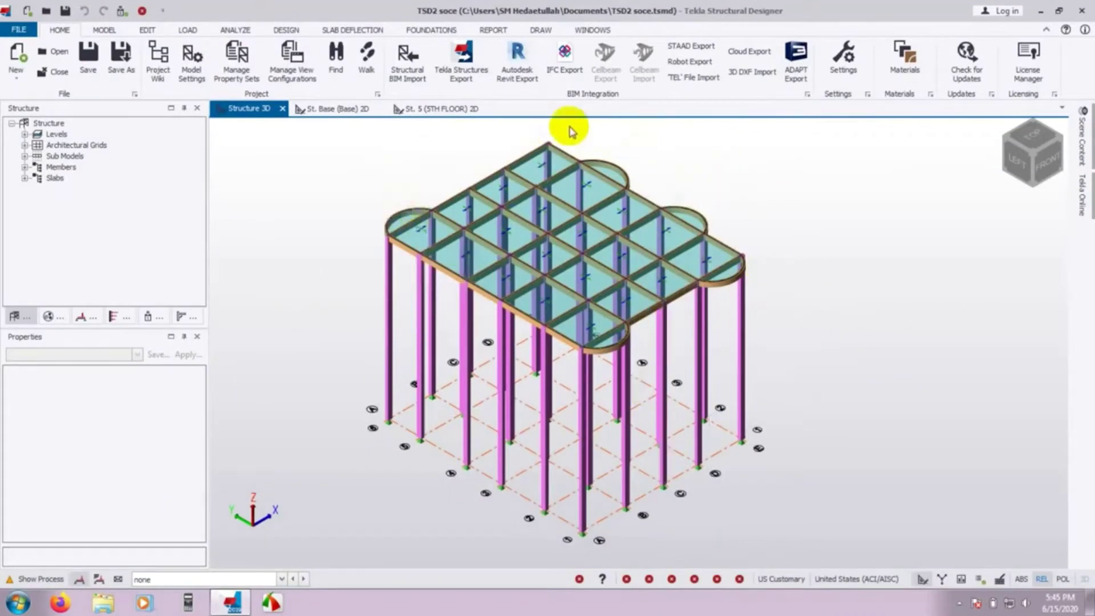
{"action": "right_click", "coordinate": [479, 359]}
{"action": "right_click", "coordinate": [614, 365]}
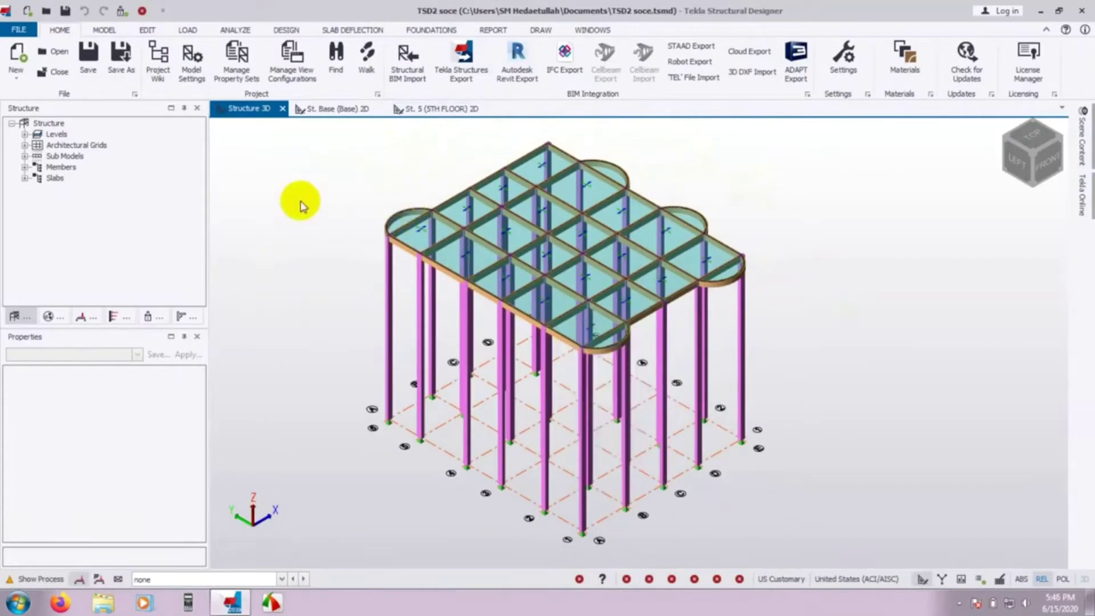
{"action": "right_click", "coordinate": [422, 239]}
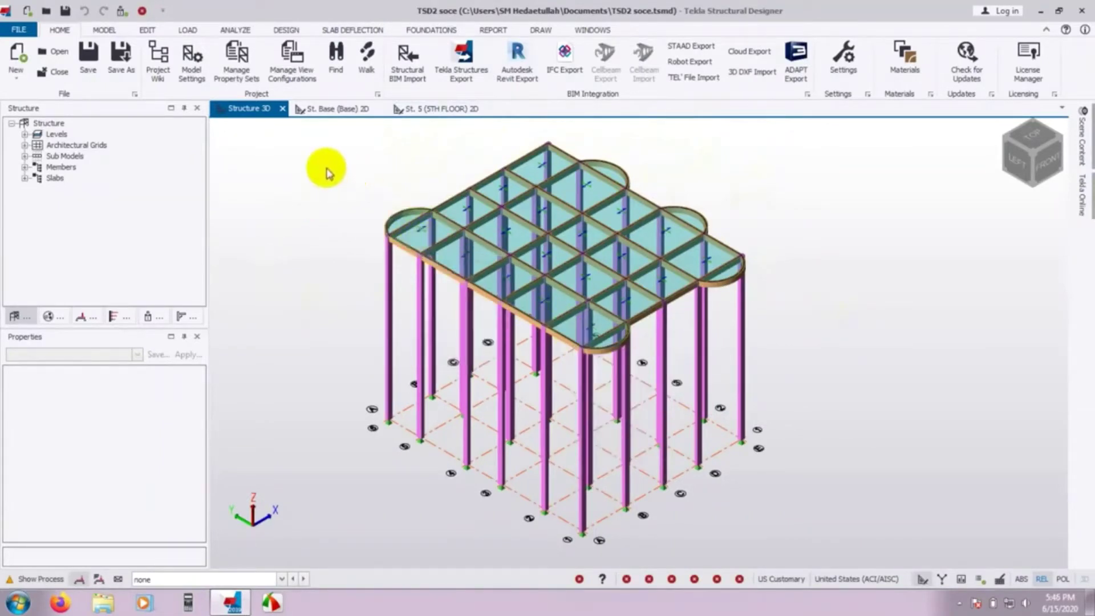
Step: Select all fifth-floor beams and slab panels with a window around the floor in a side-on 3D view
{"action": "middle_click_drag", "start_coordinate": [350, 220], "coordinate": [310, 154]}
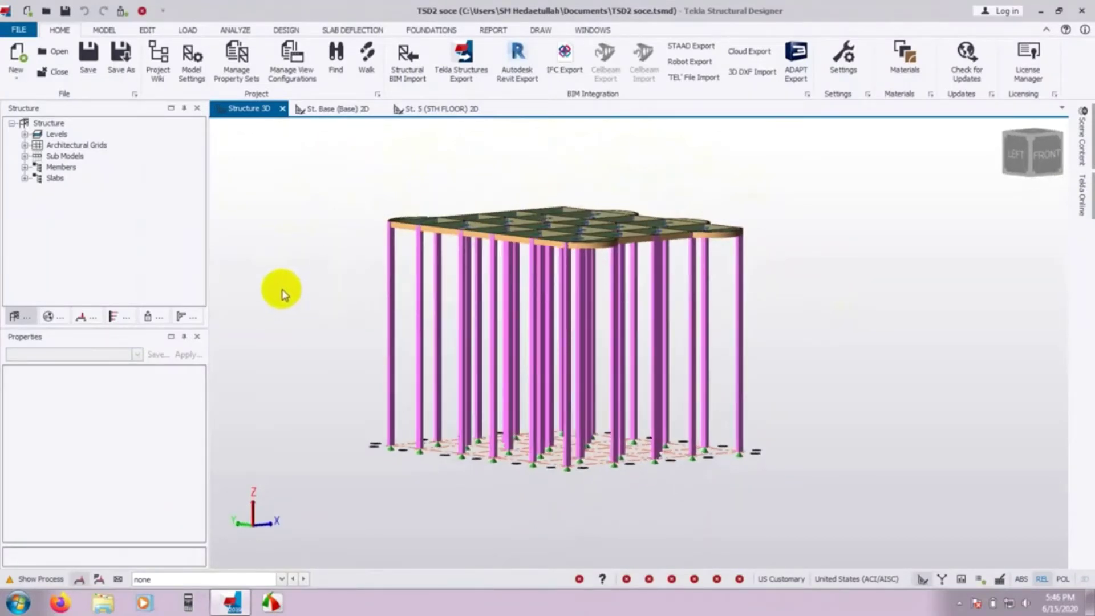
{"action": "middle_click_drag", "start_coordinate": [281, 293], "coordinate": [338, 288]}
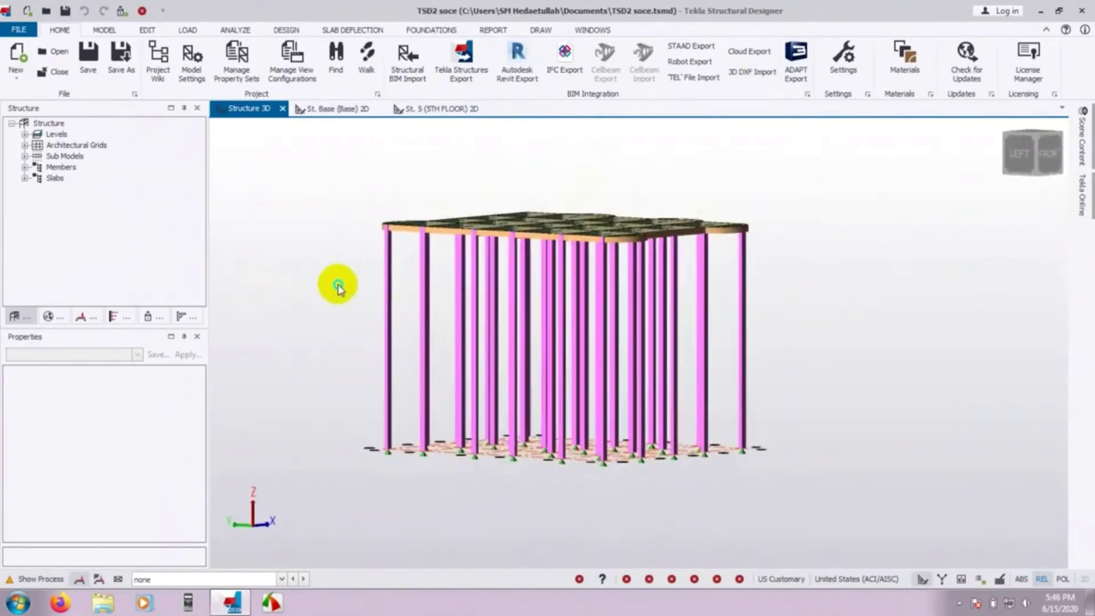
{"action": "scroll", "coordinate": [338, 288], "scroll_direction": "up", "scroll_amount": 3}
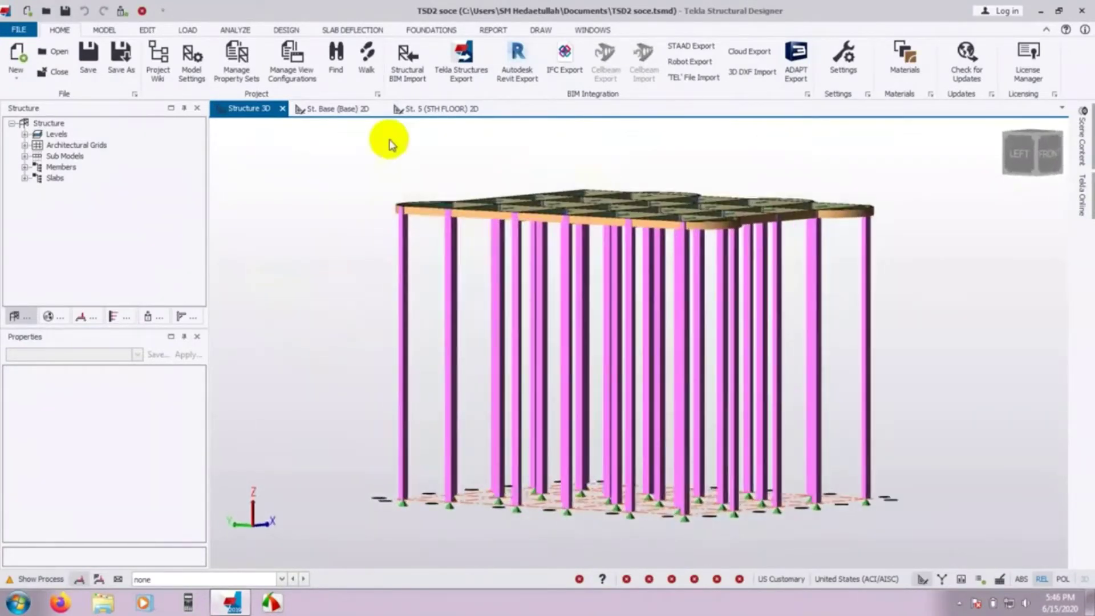
{"action": "left_click_drag", "start_coordinate": [320, 132], "coordinate": [921, 256]}
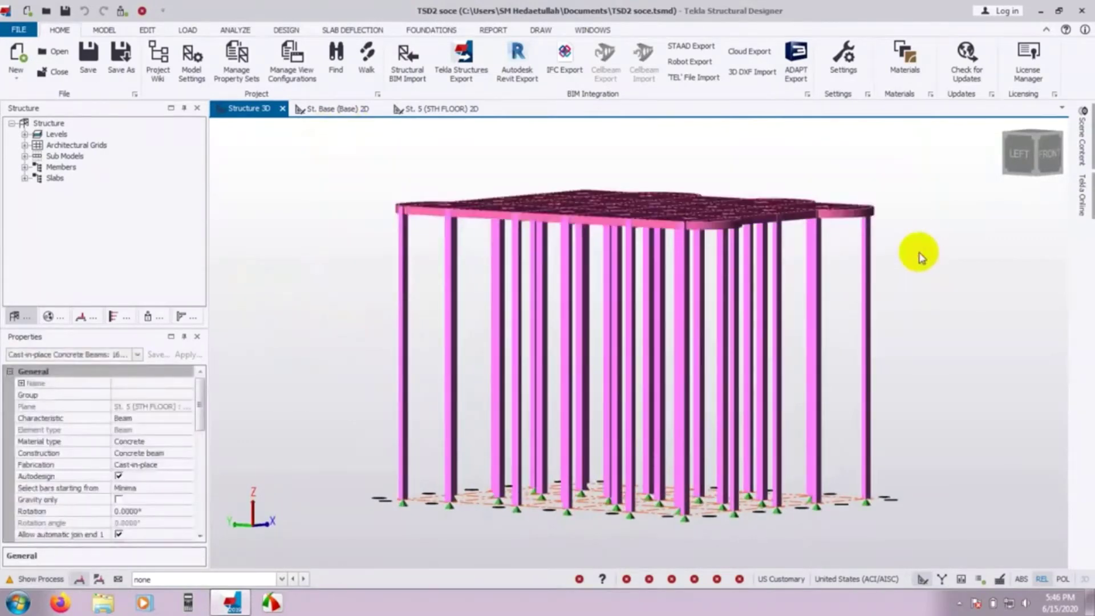
{"action": "middle_click_drag", "start_coordinate": [372, 237], "coordinate": [308, 313]}
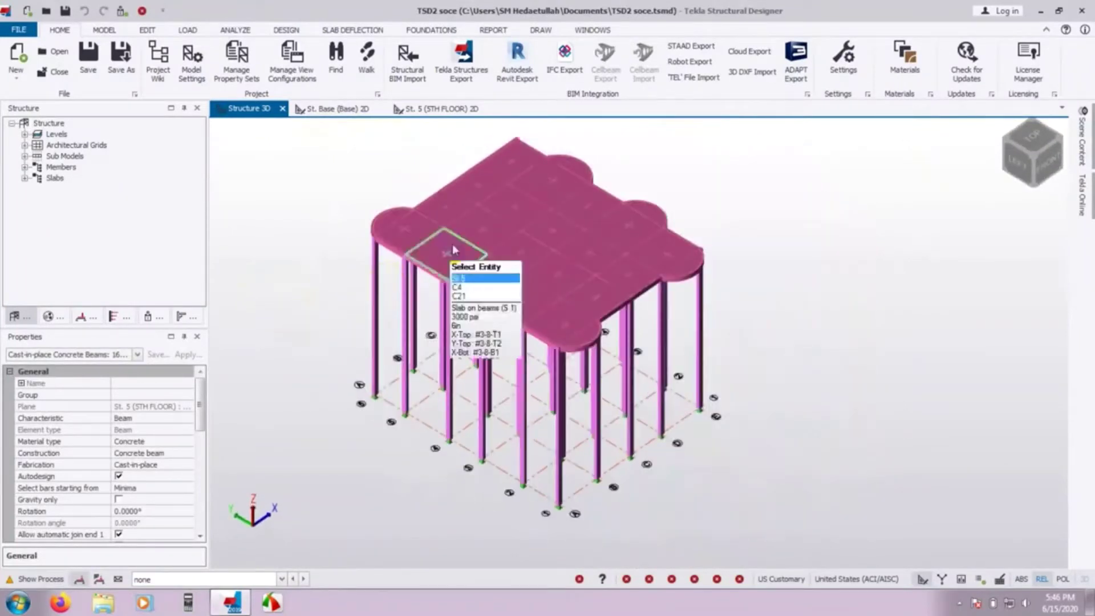
{"action": "scroll", "coordinate": [291, 272], "scroll_direction": "up", "scroll_amount": 2}
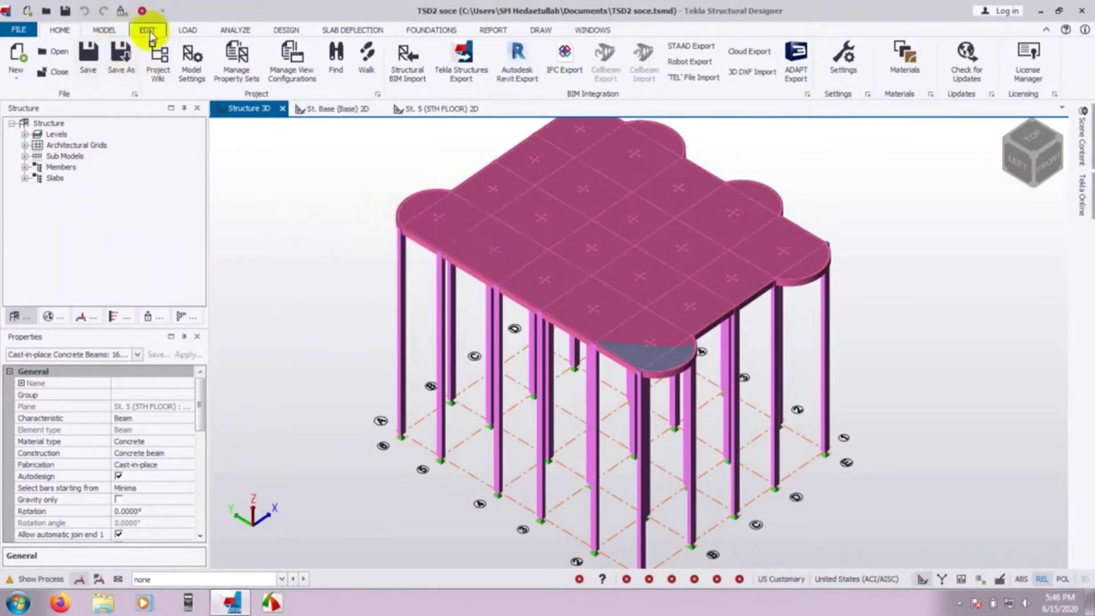
Step: Start copying the selected slab panels and concrete beams, with the corner column's top node at 0, 67' 0", 55' 0" as reference
{"action": "left_click", "coordinate": [149, 33]}
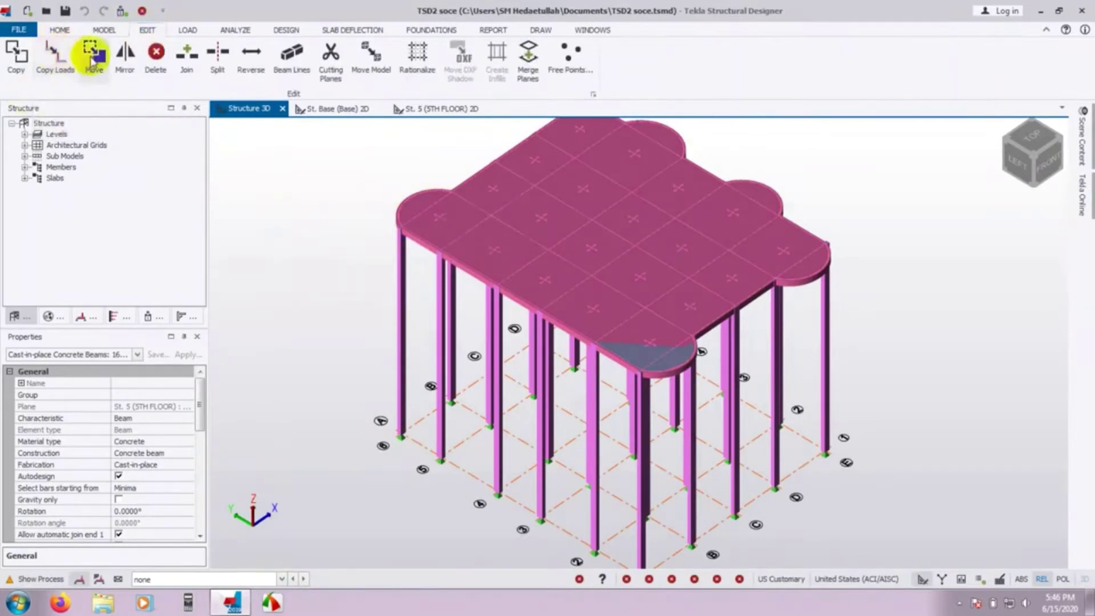
{"action": "left_click", "coordinate": [15, 55]}
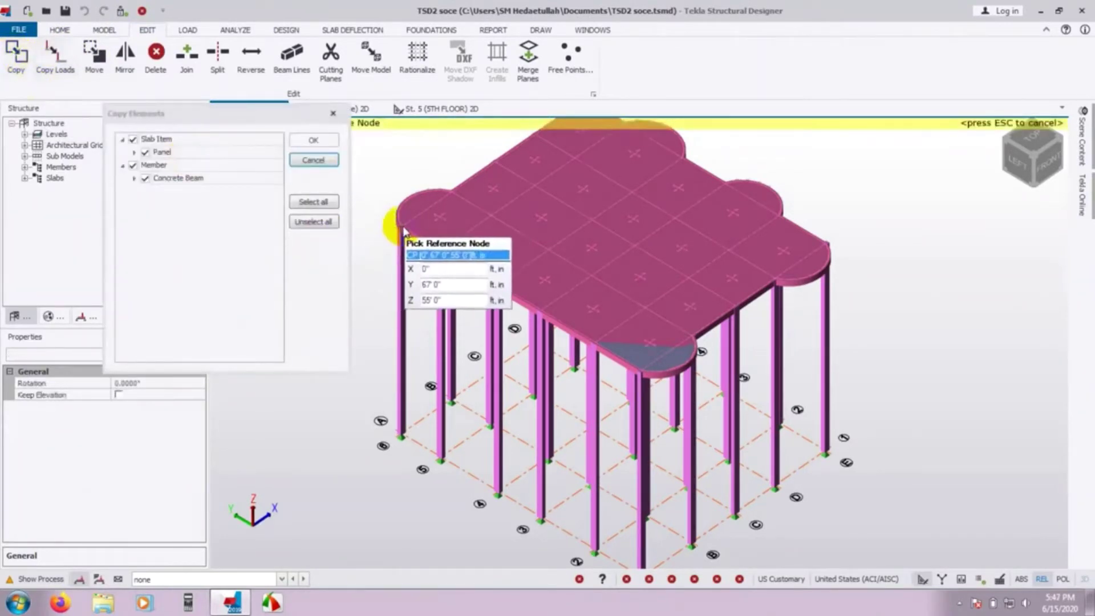
{"action": "scroll", "coordinate": [404, 233], "scroll_direction": "up", "scroll_amount": 5}
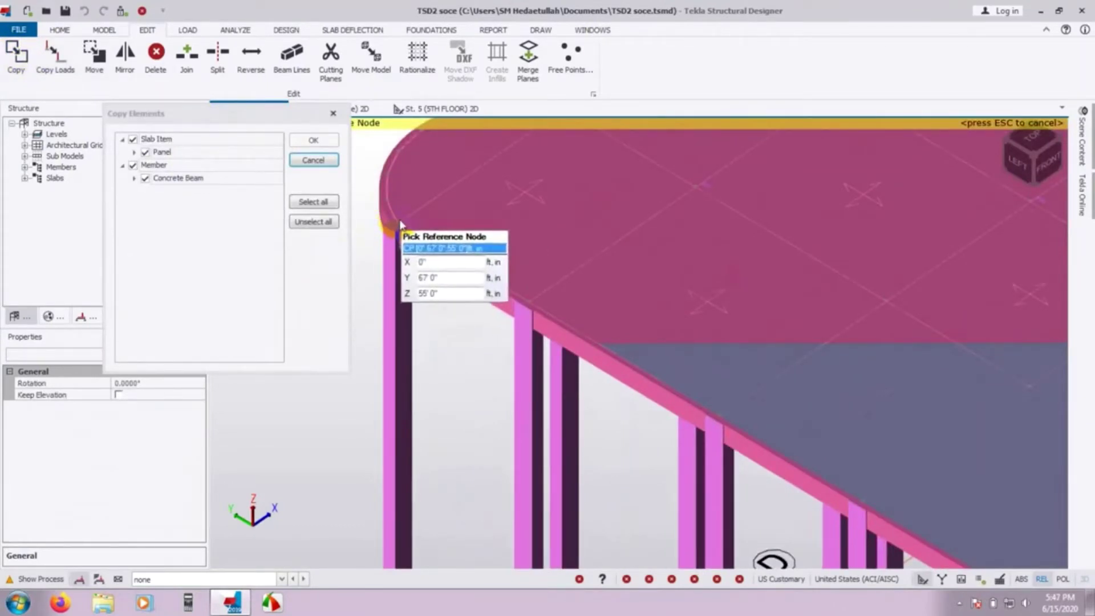
{"action": "left_click", "coordinate": [401, 223]}
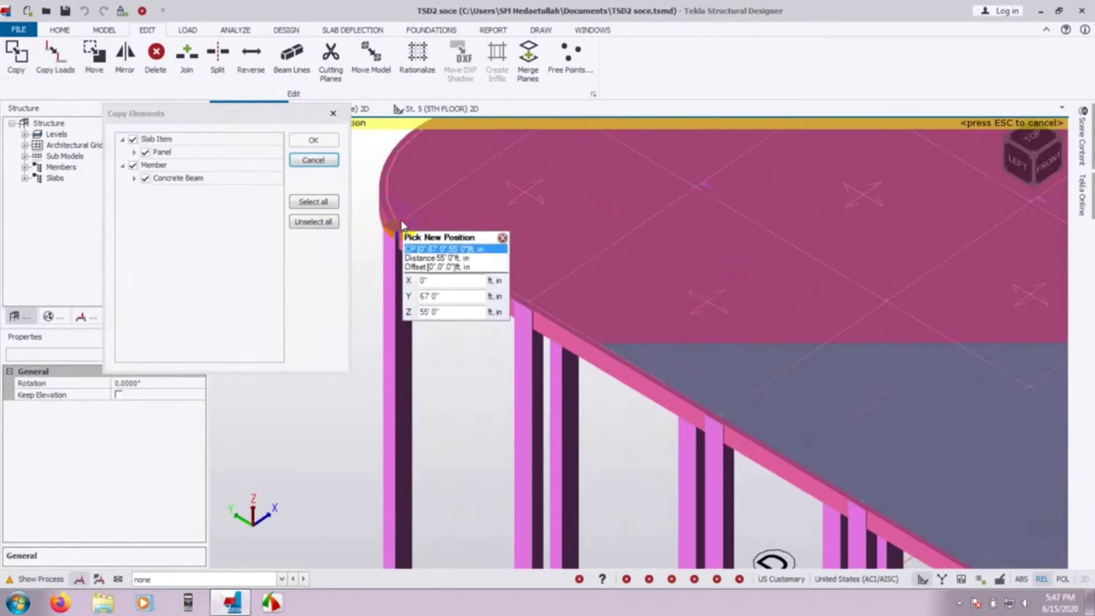
Step: Place a copy of the selected floor on the corner column at 11' from its top end
{"action": "scroll", "coordinate": [388, 291], "scroll_direction": "down", "scroll_amount": 5}
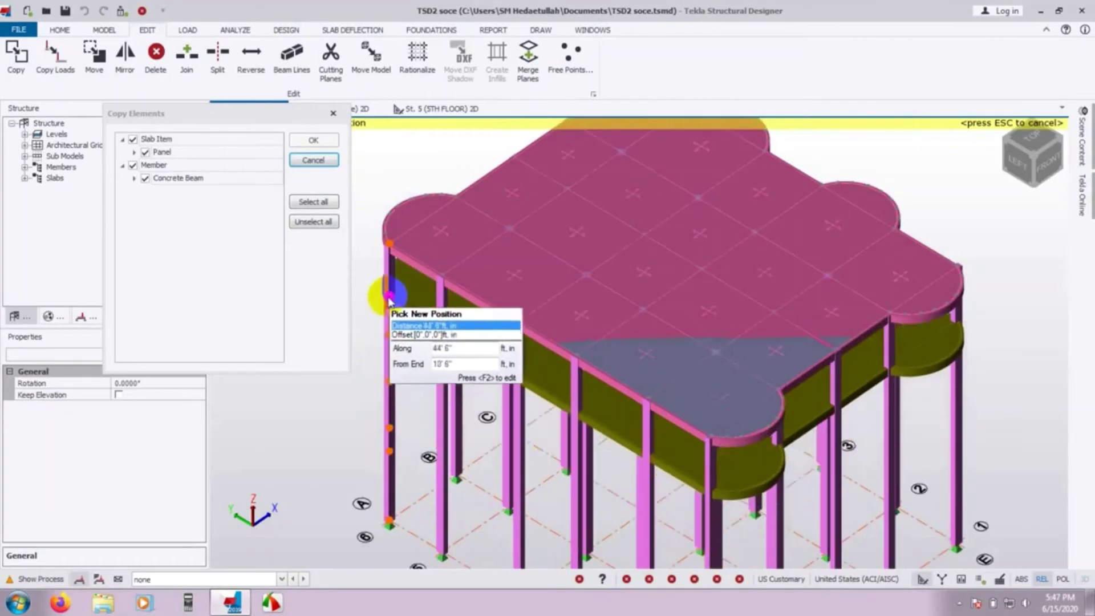
{"action": "scroll", "coordinate": [388, 299], "scroll_direction": "up", "scroll_amount": 2}
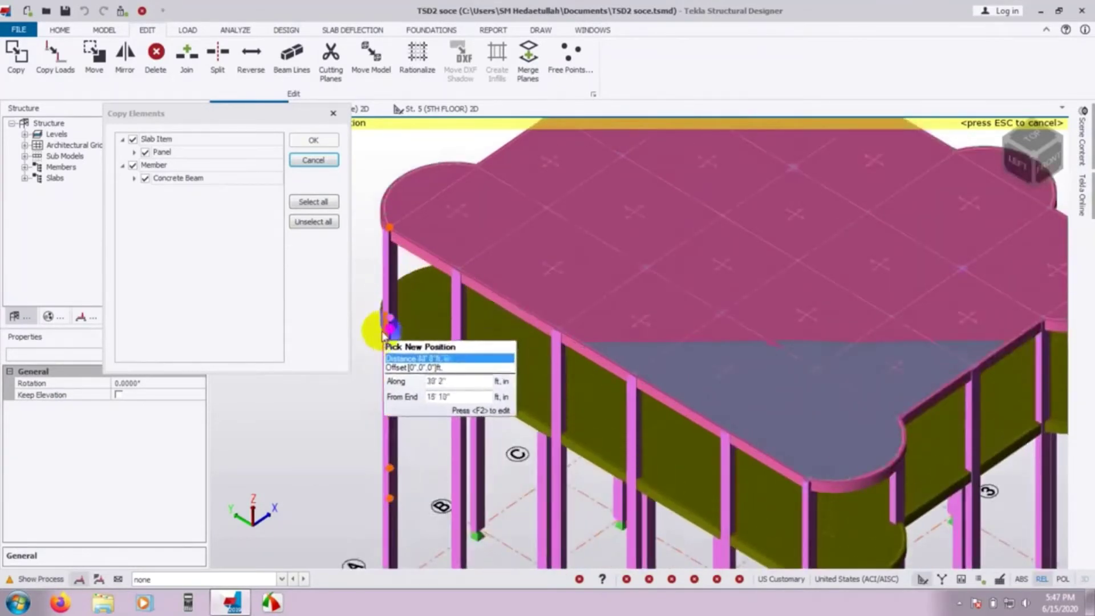
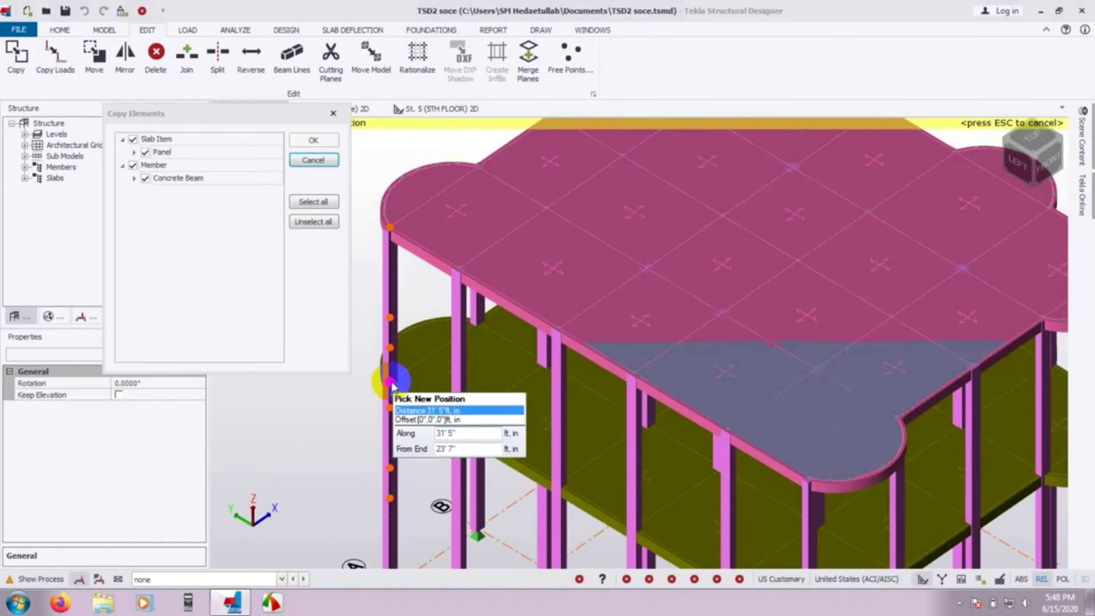
{"action": "key", "text": "Tab"}
{"action": "type", "text": "1 1"}
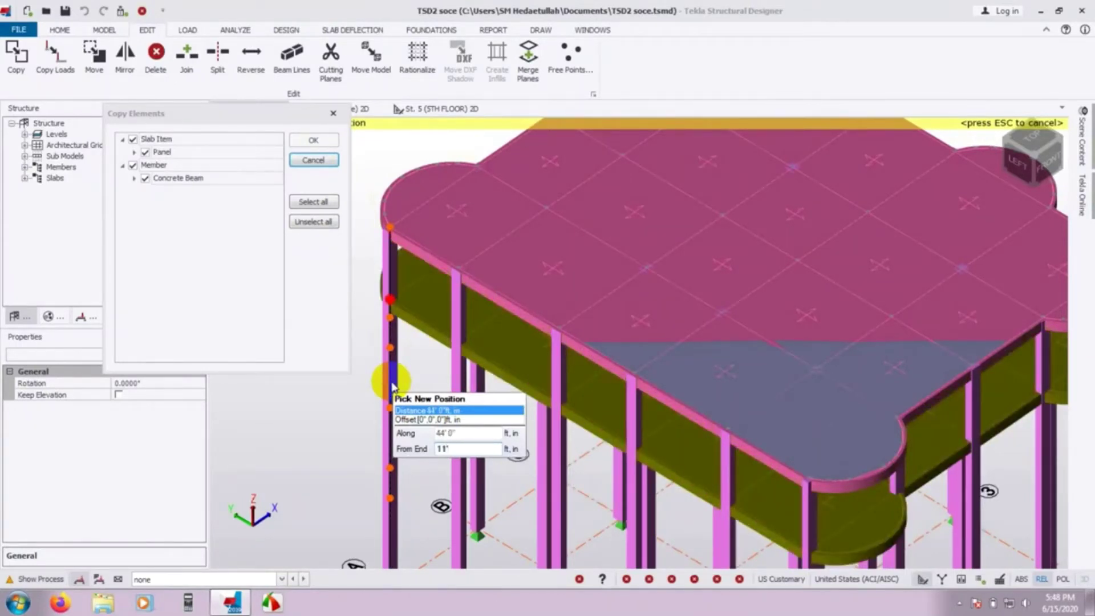
{"action": "key", "text": "Return"}
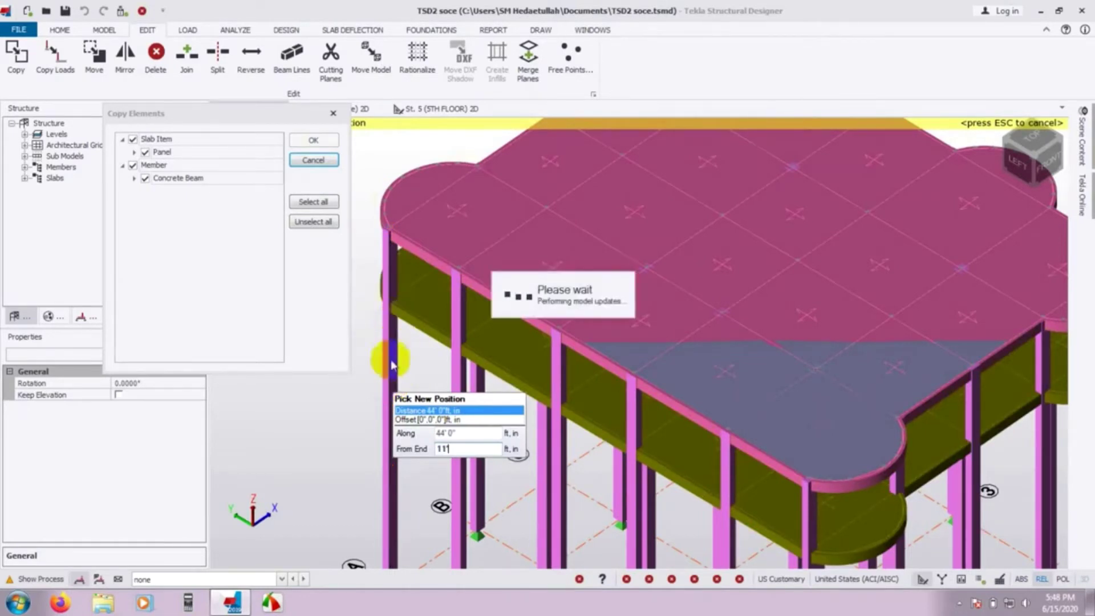
{"action": "scroll", "coordinate": [388, 381], "scroll_direction": "up", "scroll_amount": 5}
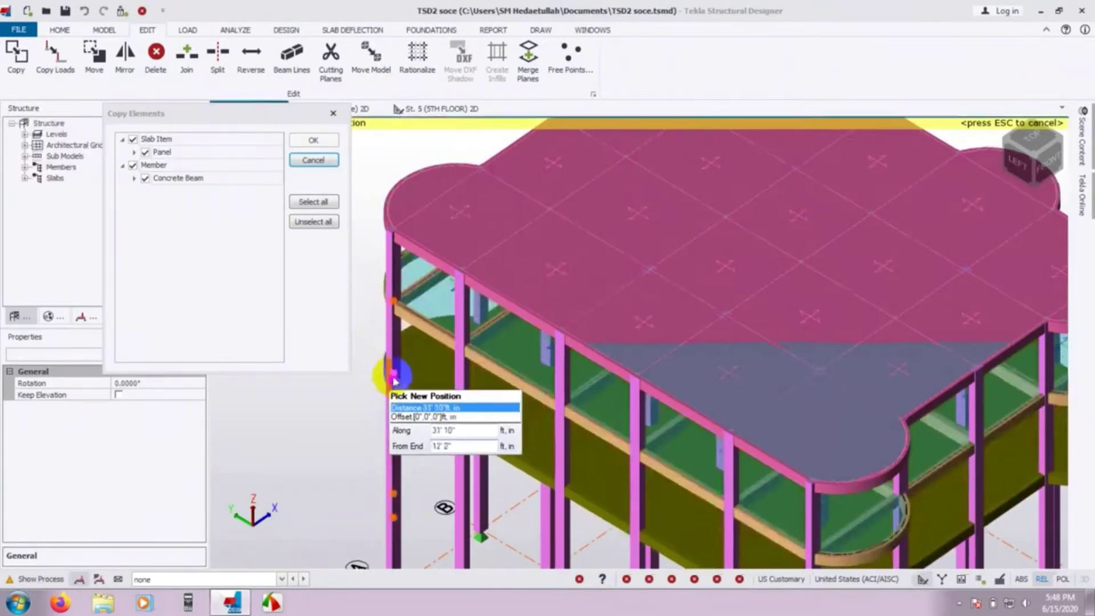
{"action": "scroll", "coordinate": [384, 407], "scroll_direction": "down", "scroll_amount": 3}
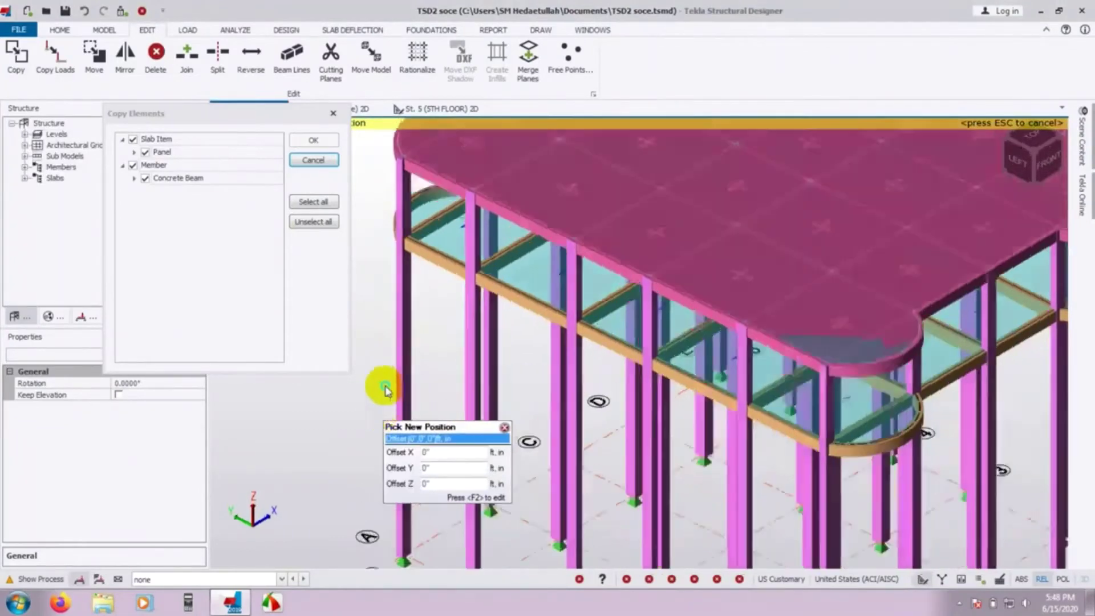
Step: Place the next copy of the floor on the corner column at 11' from the end, 33' 0" along its length
{"action": "middle_click_drag", "start_coordinate": [383, 386], "coordinate": [461, 353]}
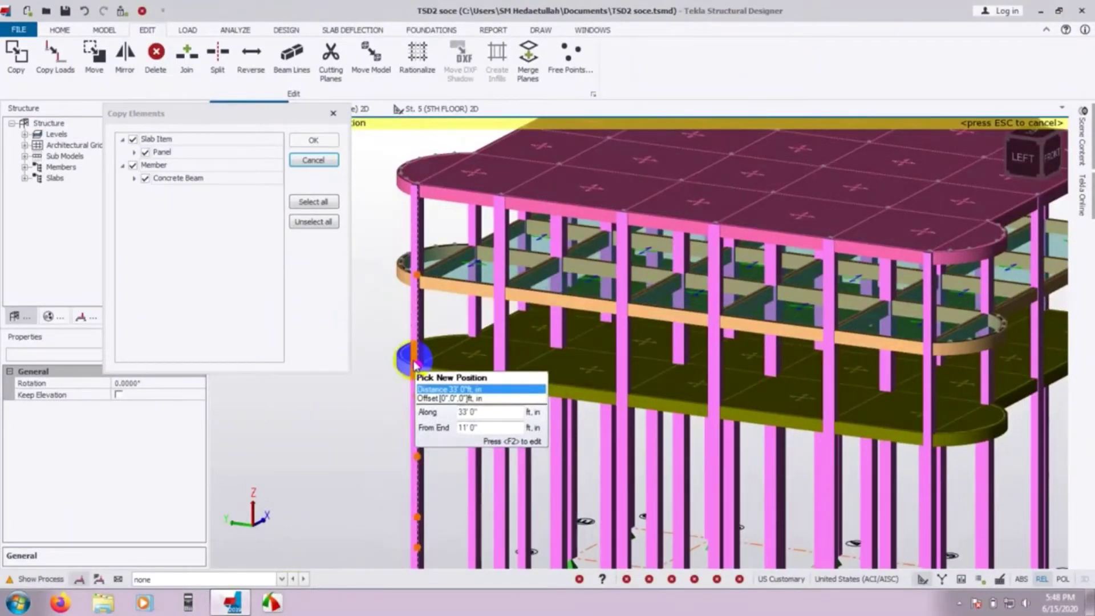
{"action": "key", "text": "F2"}
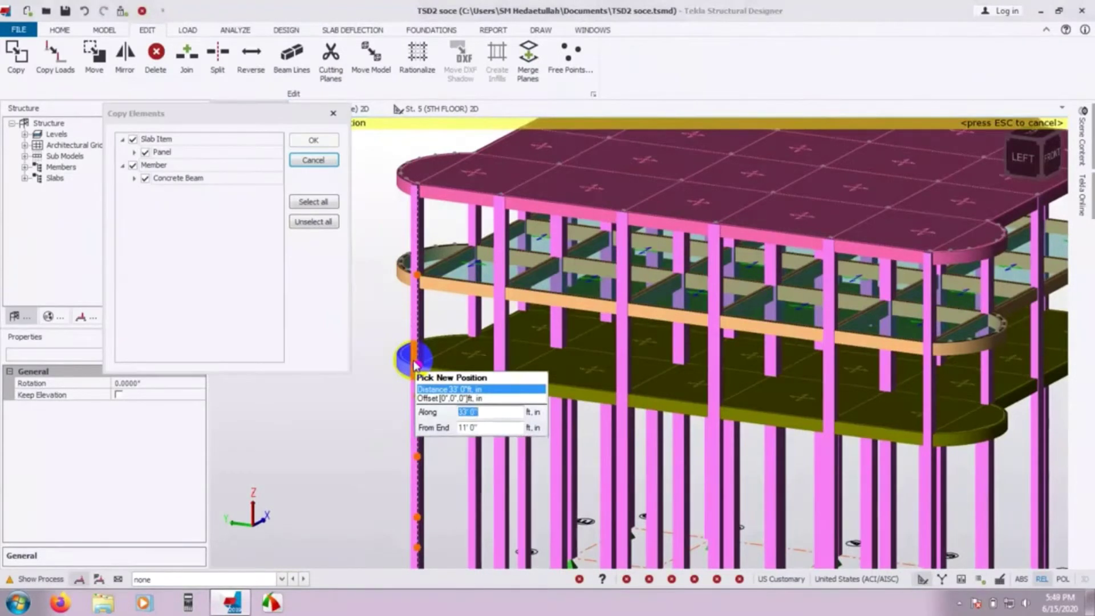
{"action": "key", "text": "Tab"}
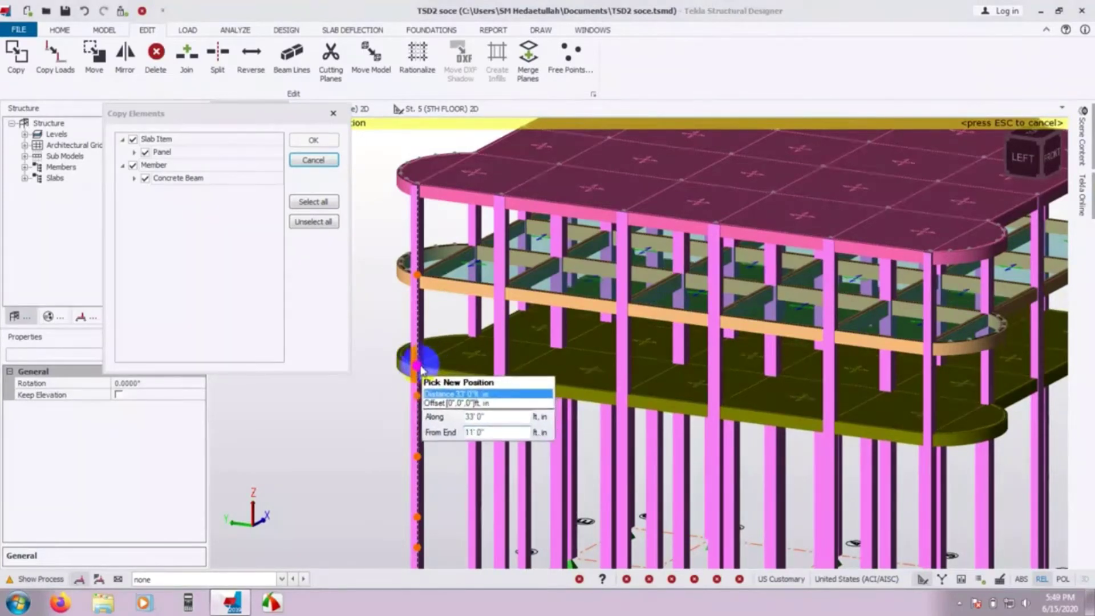
{"action": "key", "text": "Right"}
{"action": "key", "text": "Right"}
{"action": "key", "text": "Right"}
{"action": "key", "text": "Right"}
{"action": "key", "text": "Right"}
{"action": "key", "text": "Right"}
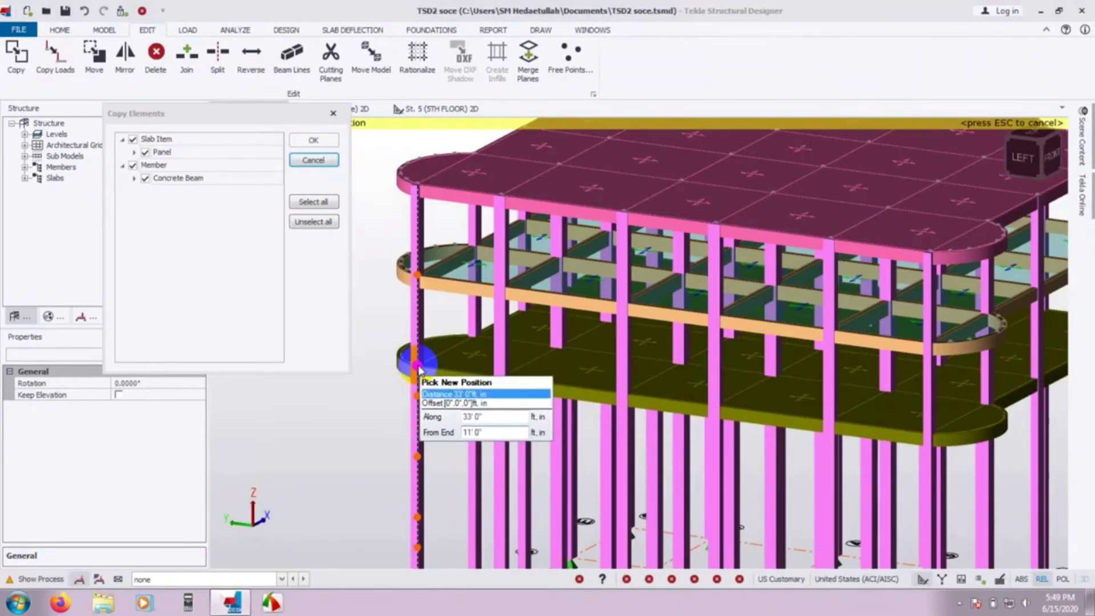
{"action": "key", "text": "BackSpace"}
{"action": "key", "text": "BackSpace"}
{"action": "key", "text": "BackSpace"}
{"action": "key", "text": "BackSpace"}
{"action": "key", "text": "BackSpace"}
{"action": "key", "text": "BackSpace"}
{"action": "type", "text": "11"}
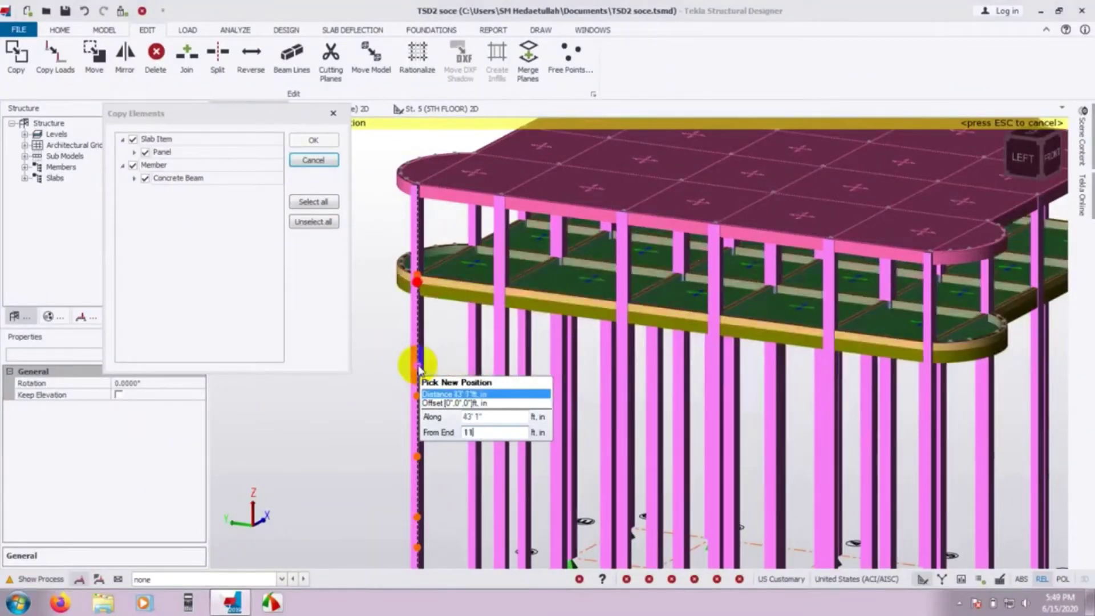
{"action": "type", "text": "1"}
{"action": "key", "text": "BackSpace"}
{"action": "type", "text": "'"}
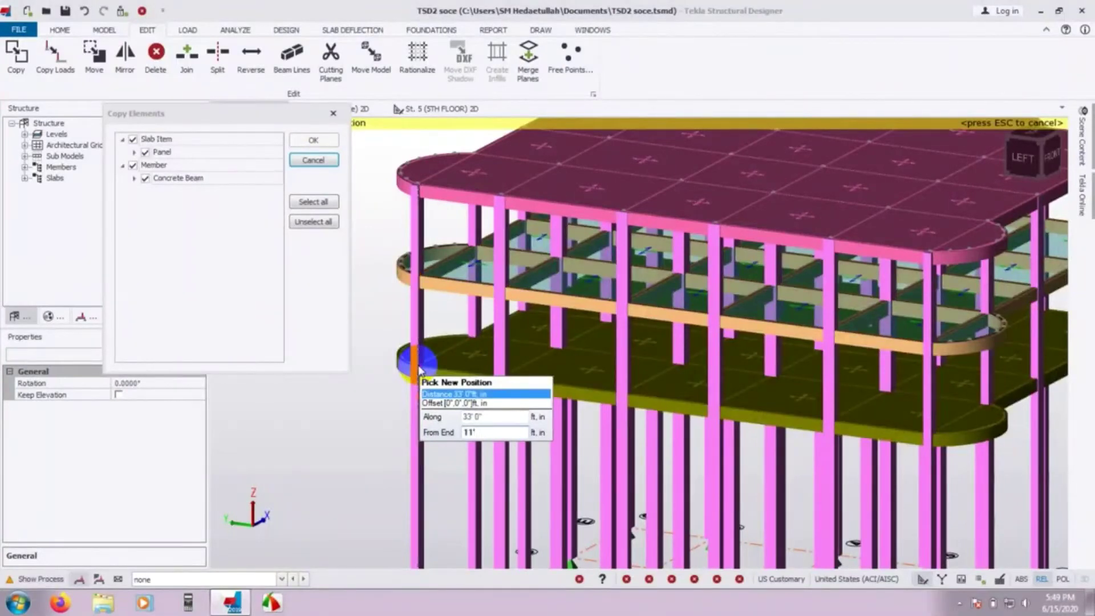
{"action": "key", "text": "Return"}
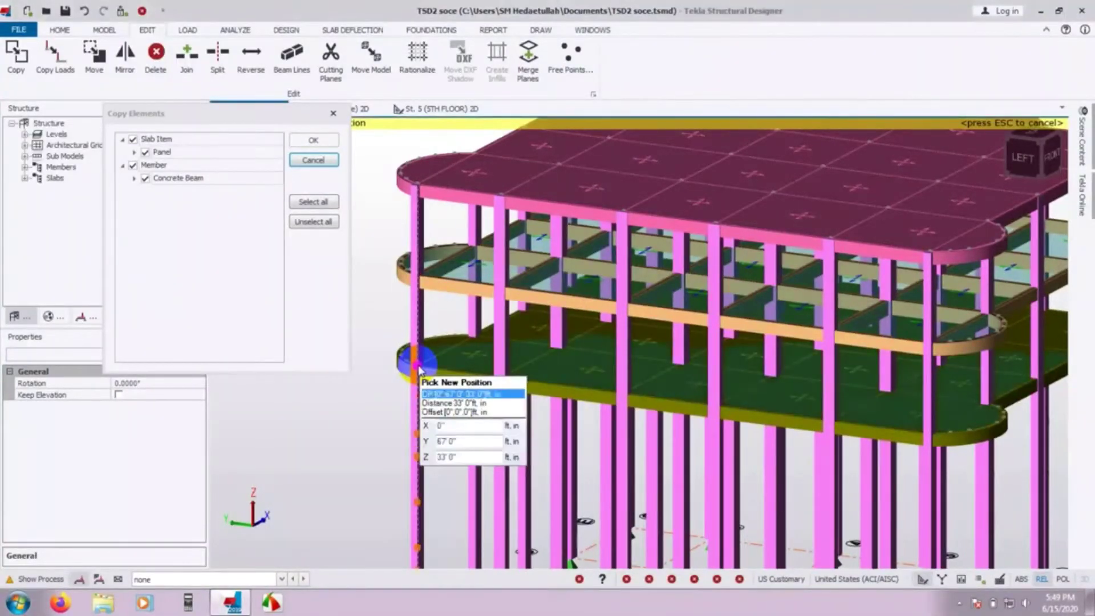
Step: Place the remaining floor copies further down the corner column and end the copy operation
{"action": "scroll", "coordinate": [418, 368], "scroll_direction": "down", "scroll_amount": 3}
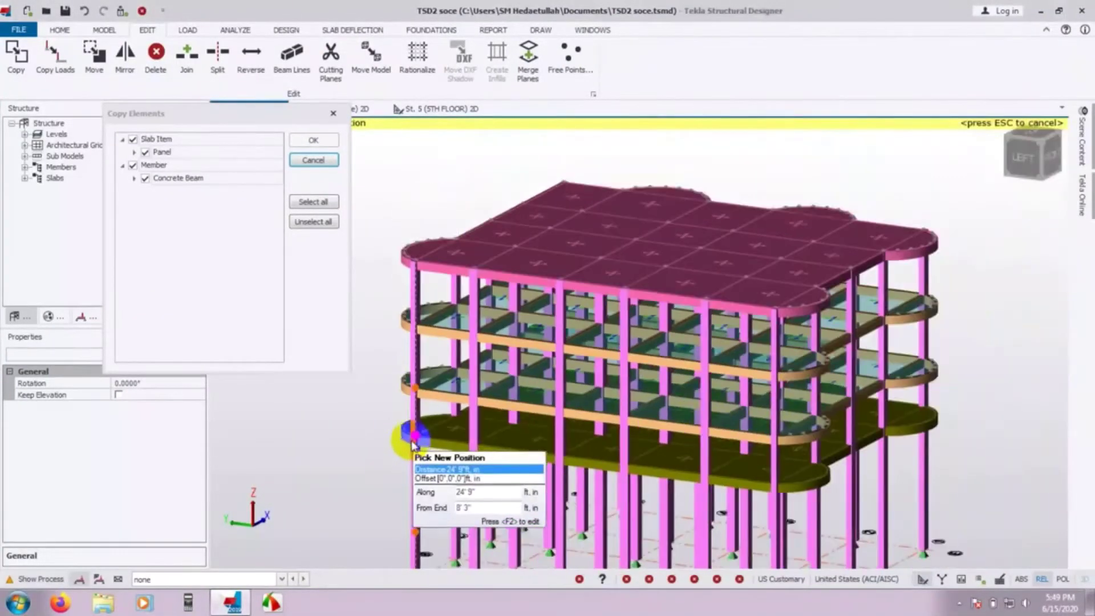
{"action": "middle_click_drag", "start_coordinate": [411, 465], "coordinate": [432, 374]}
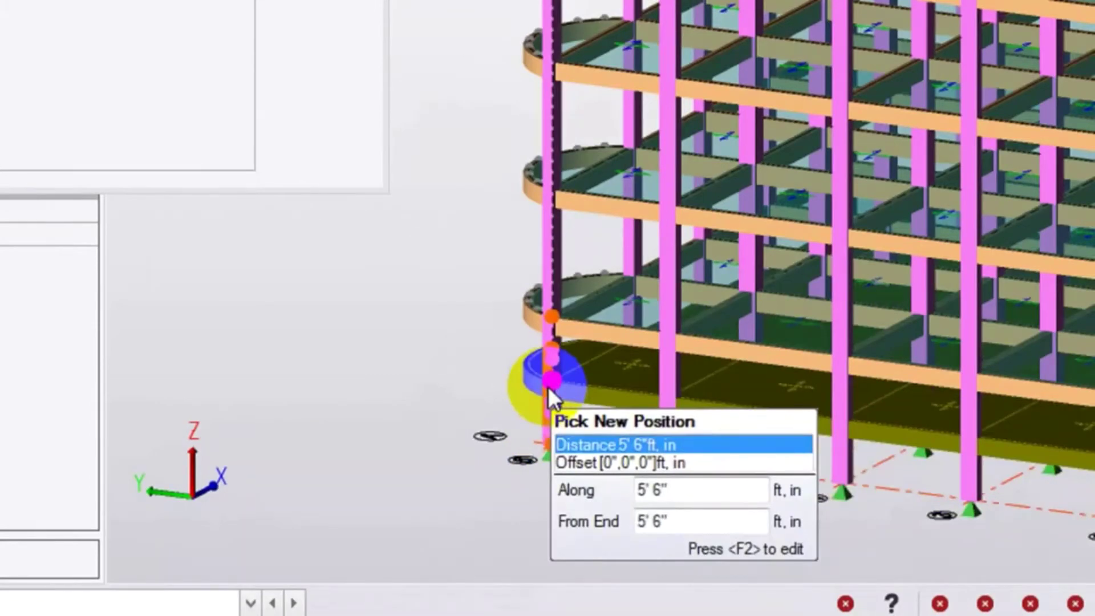
{"action": "left_click", "coordinate": [548, 387]}
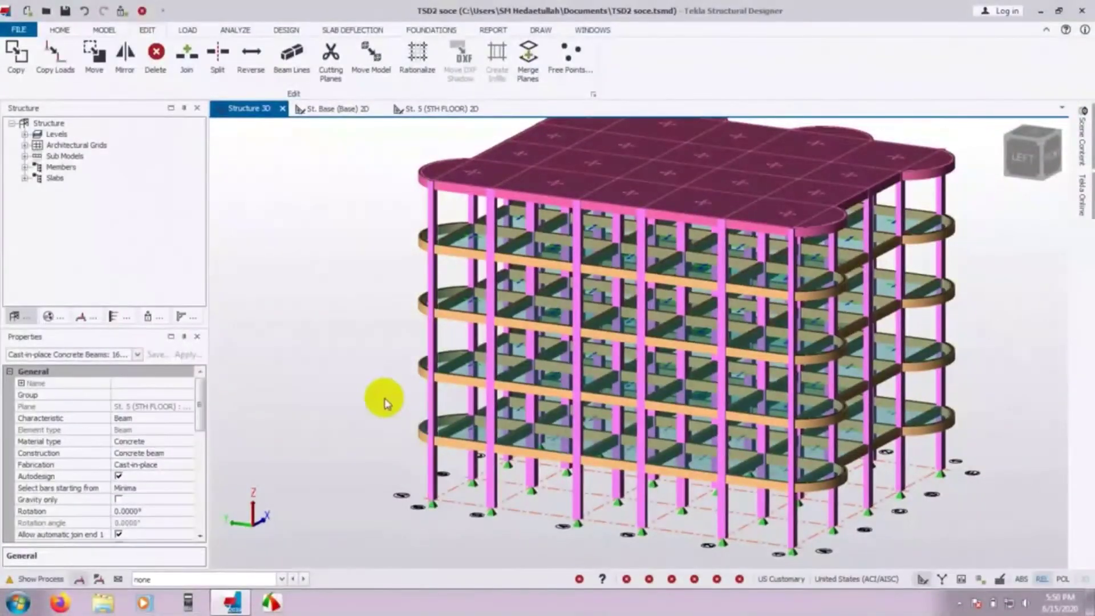
Step: Check the stacked floors from several sides and clear the selection of the fifth-floor slabs and beams
{"action": "middle_click_drag", "start_coordinate": [380, 396], "coordinate": [354, 401]}
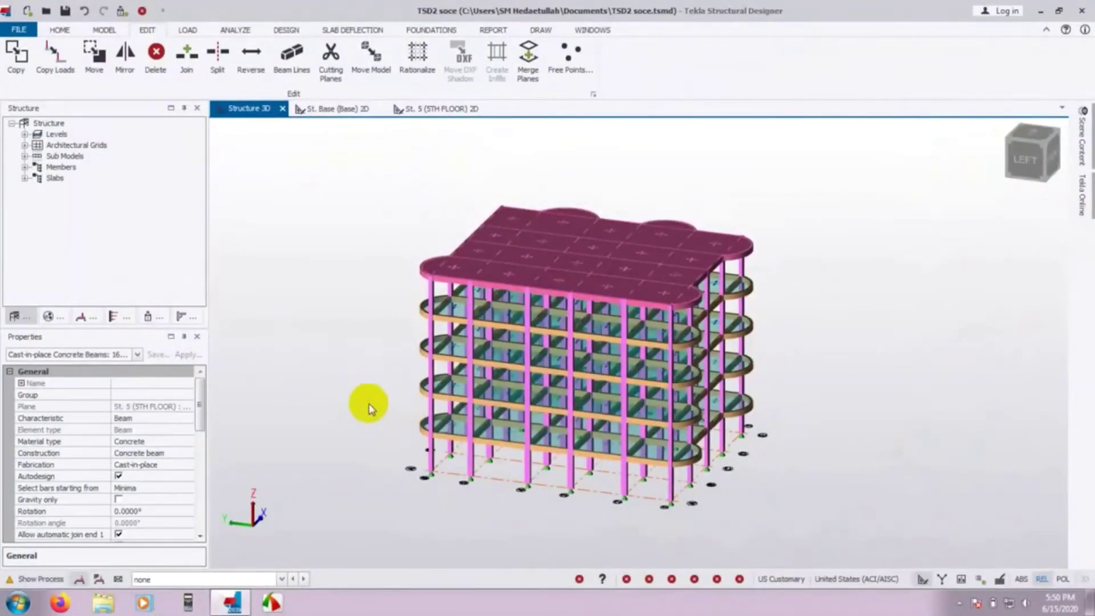
{"action": "middle_click_drag", "start_coordinate": [369, 425], "coordinate": [562, 496]}
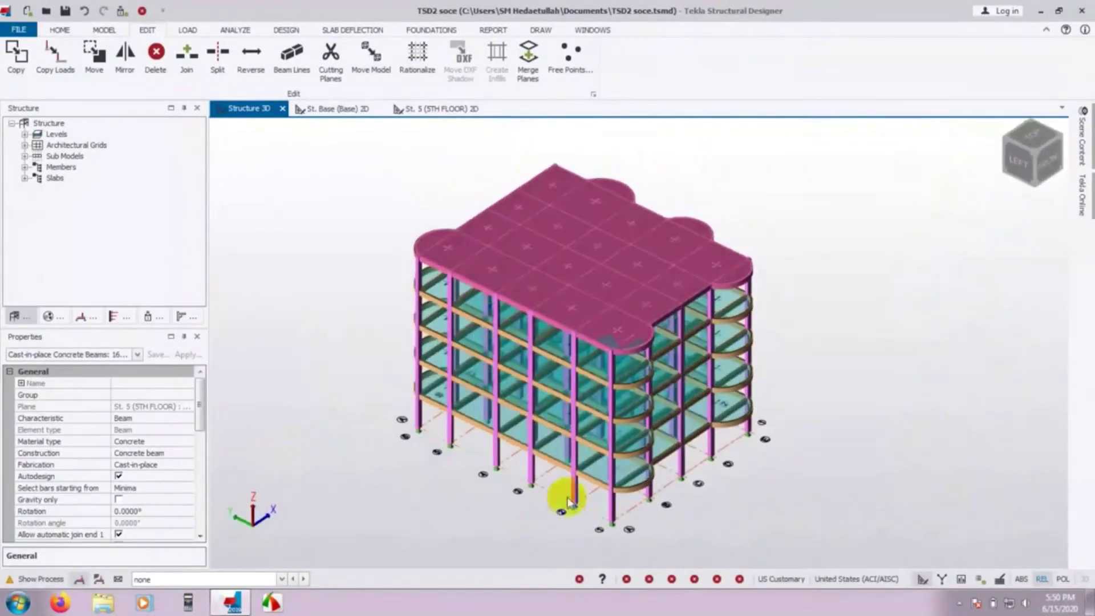
{"action": "middle_click_drag", "start_coordinate": [799, 524], "coordinate": [713, 522]}
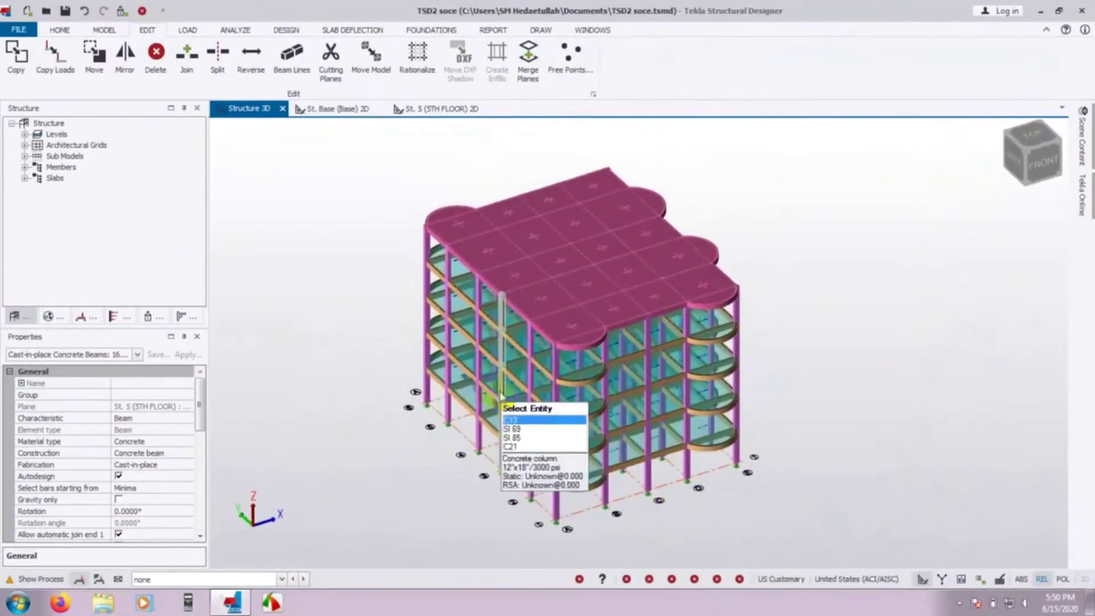
{"action": "left_click", "coordinate": [276, 284]}
{"action": "left_click", "coordinate": [186, 56]}
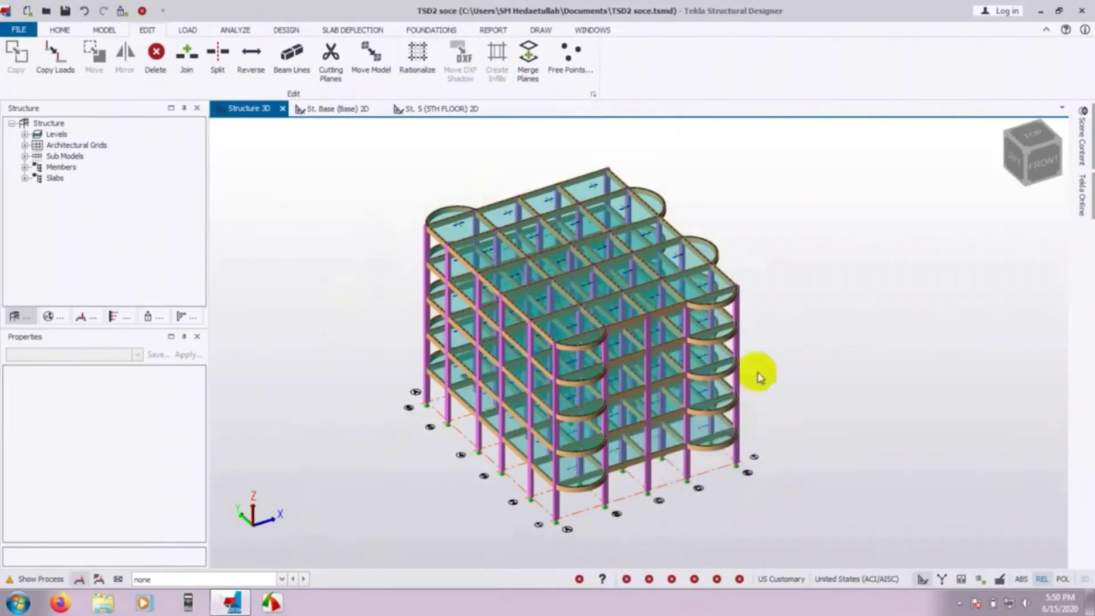
{"action": "mouse_move", "coordinate": [350, 379]}
{"action": "middle_mouse_down"}
{"action": "mouse_move", "coordinate": [327, 386]}
{"action": "mouse_move", "coordinate": [340, 433]}
{"action": "mouse_move", "coordinate": [313, 407]}
{"action": "mouse_move", "coordinate": [335, 384]}
{"action": "mouse_move", "coordinate": [355, 384]}
{"action": "middle_mouse_up"}
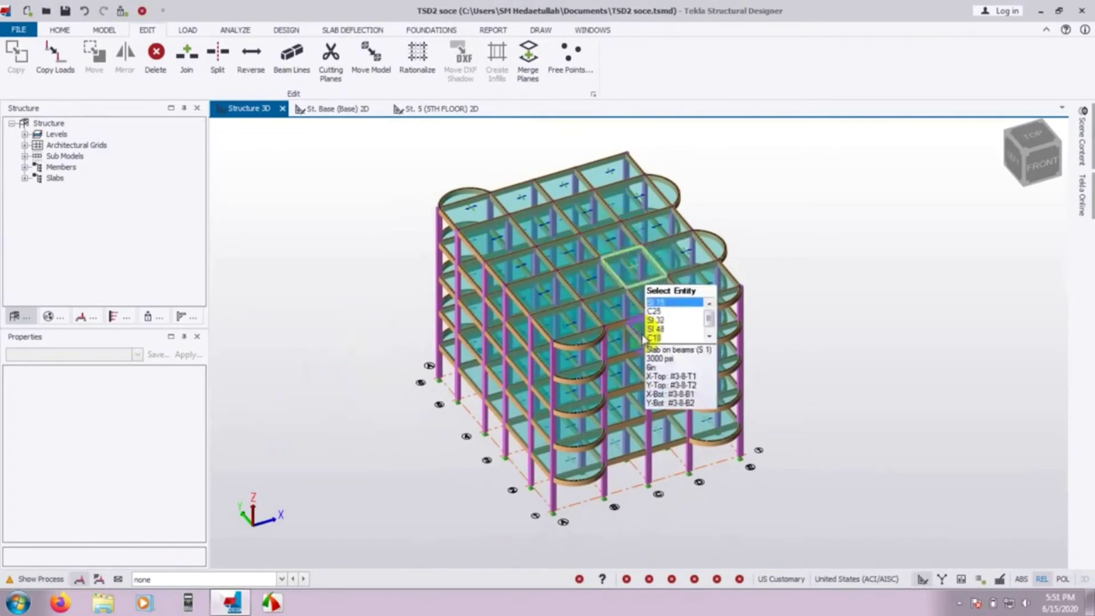
Step: Open the program settings and look through the Drawings, Analysis Settings, Design Settings and Scene categories
{"action": "left_click", "coordinate": [58, 32]}
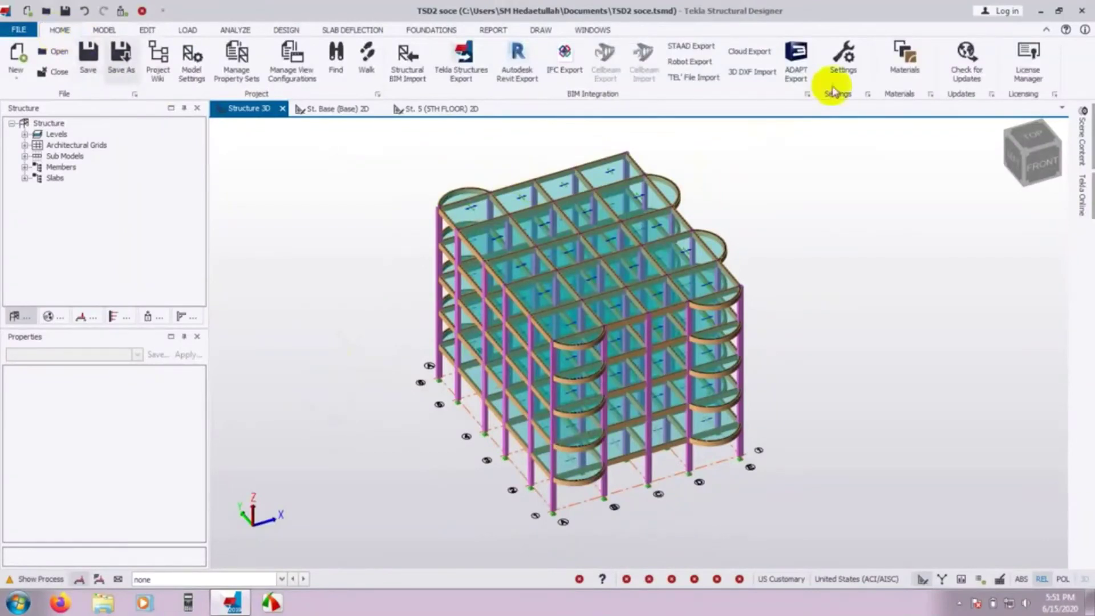
{"action": "left_click", "coordinate": [855, 60]}
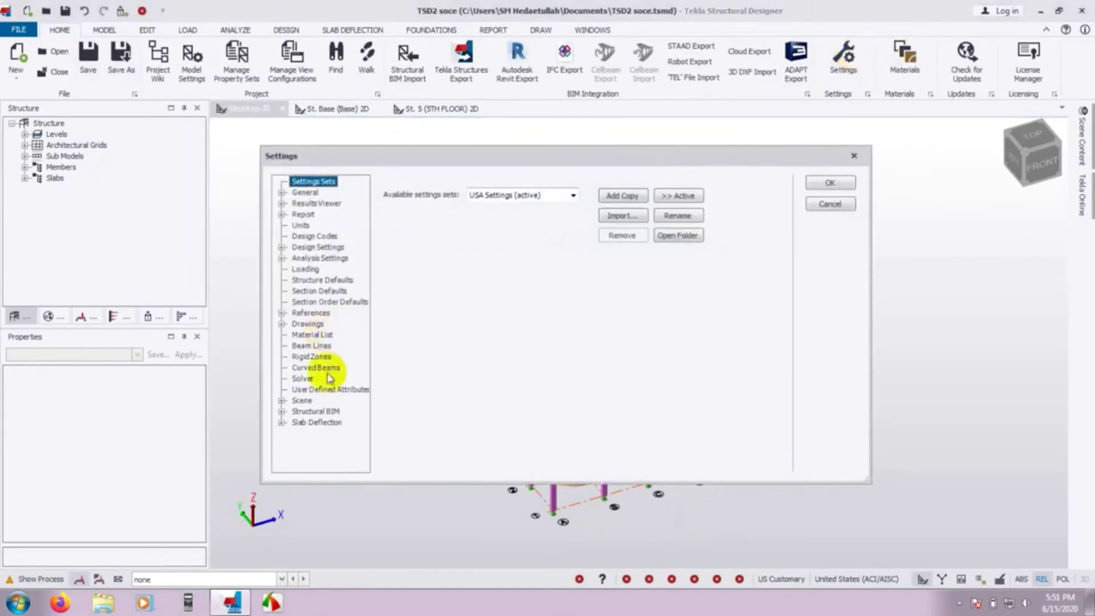
{"action": "left_click", "coordinate": [282, 324]}
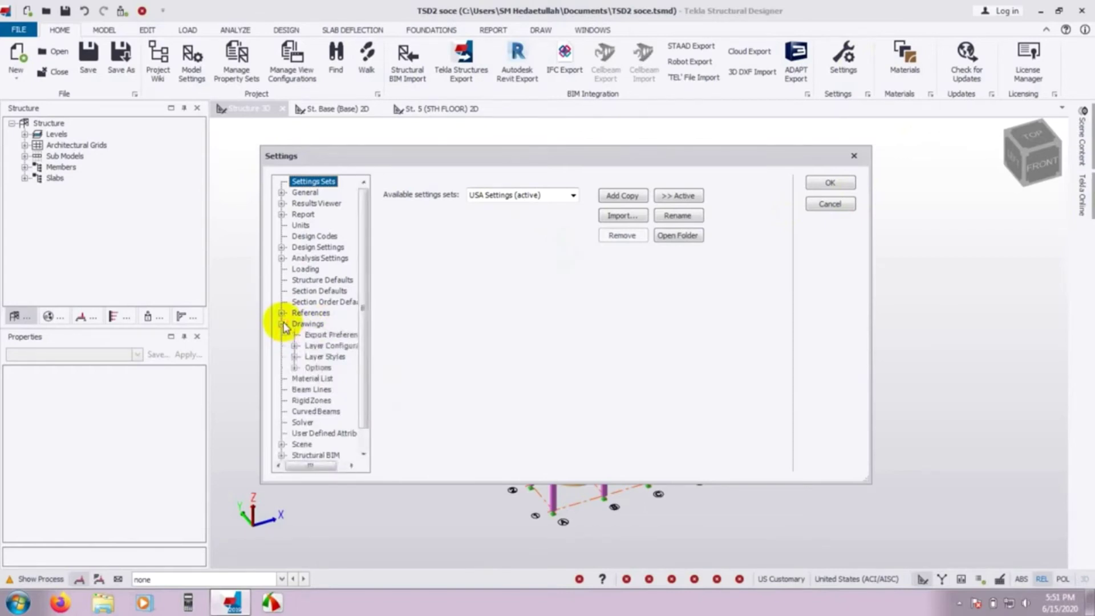
{"action": "left_click", "coordinate": [282, 324]}
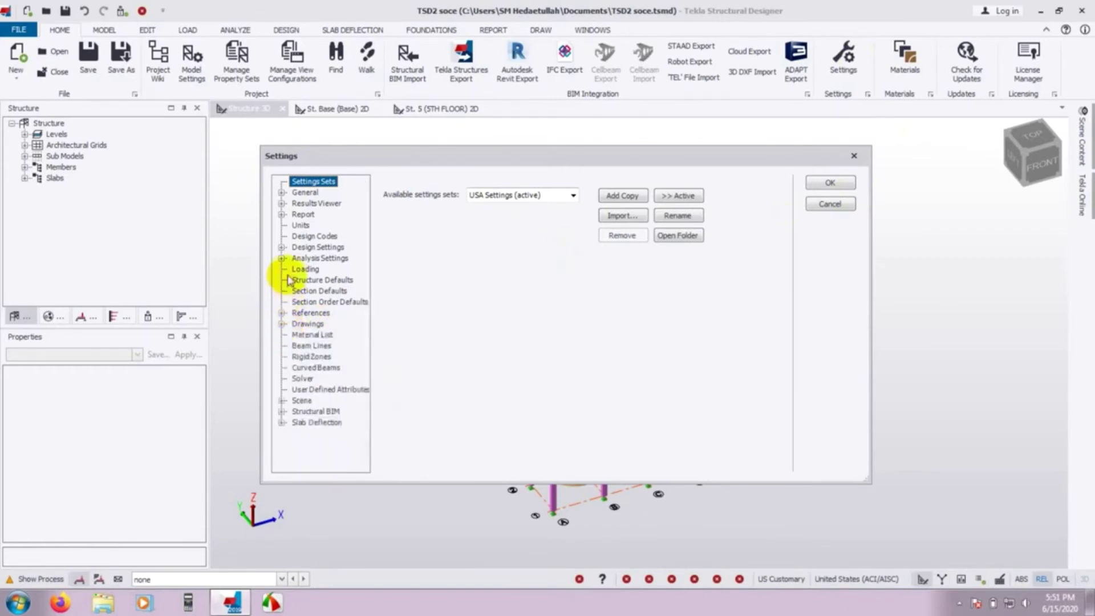
{"action": "left_click", "coordinate": [282, 257]}
{"action": "left_click", "coordinate": [282, 258]}
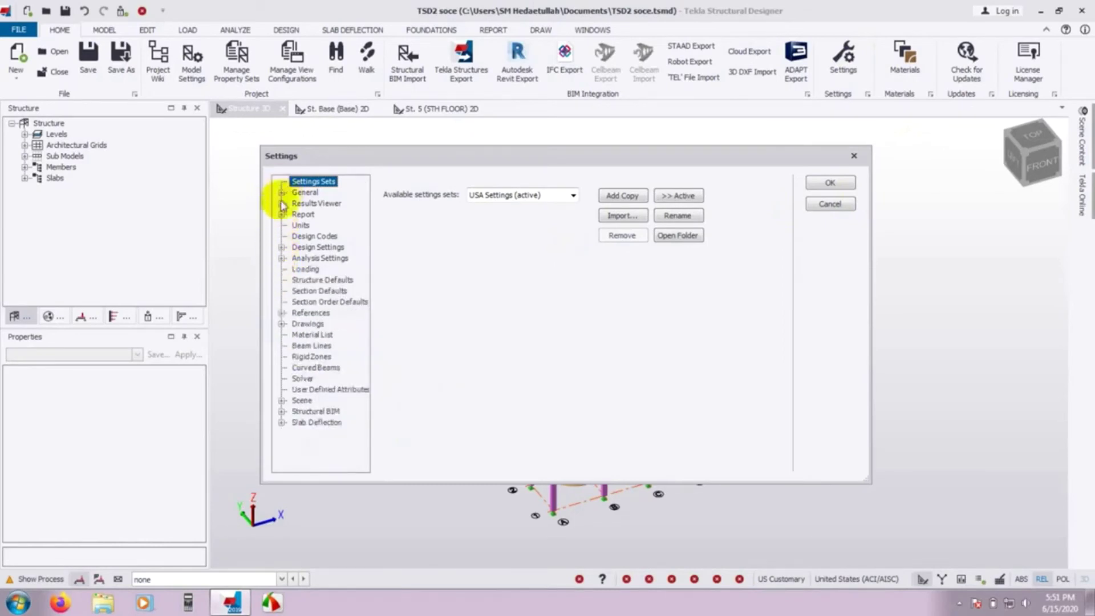
{"action": "left_click", "coordinate": [281, 247]}
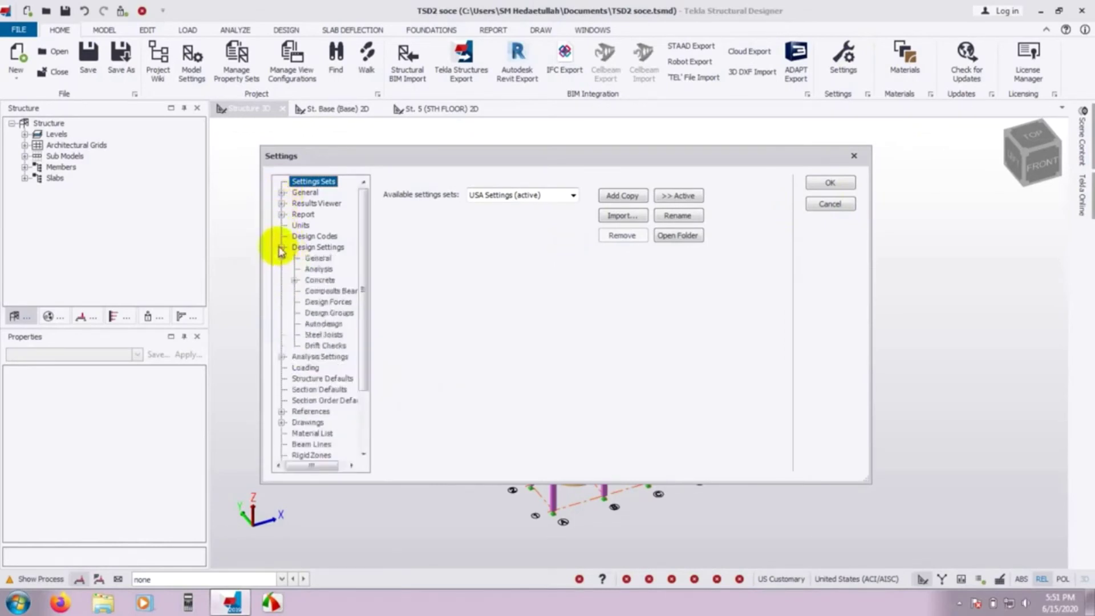
{"action": "left_click", "coordinate": [294, 280]}
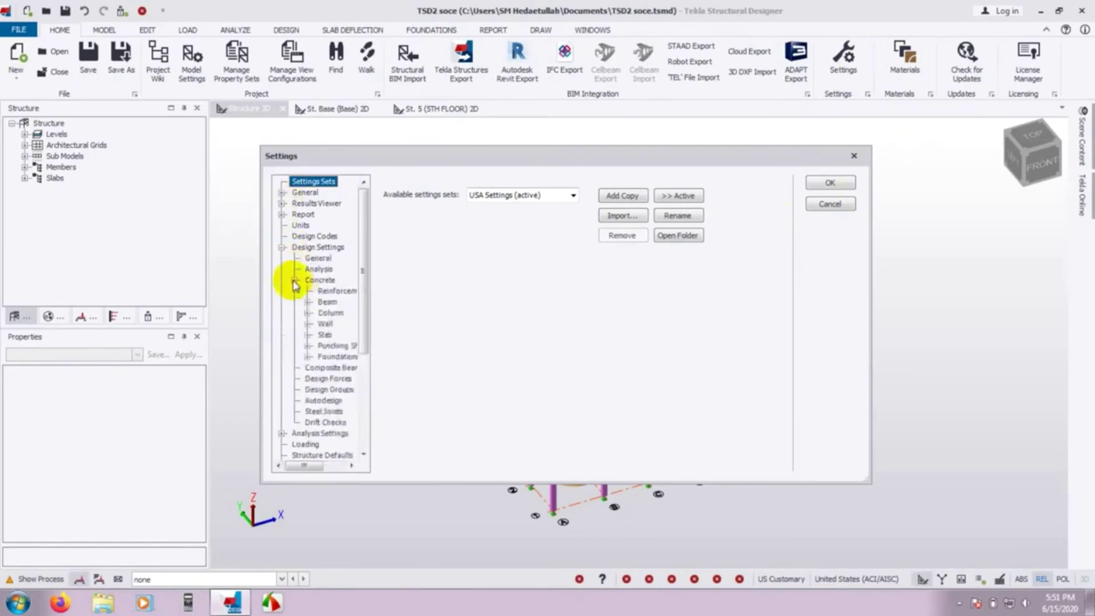
{"action": "left_click", "coordinate": [294, 280]}
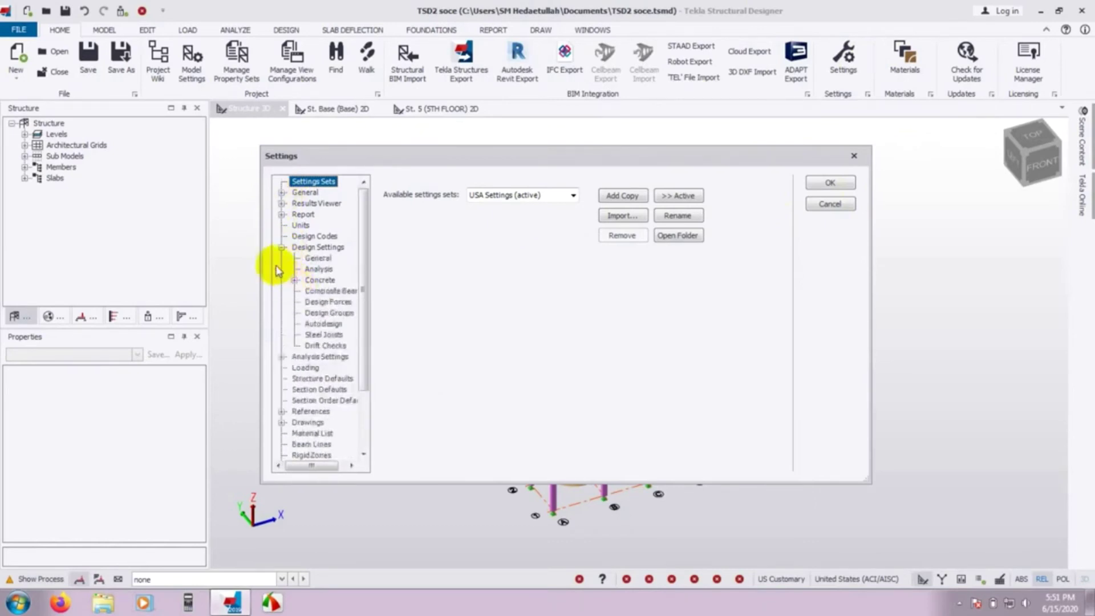
{"action": "left_click", "coordinate": [282, 248]}
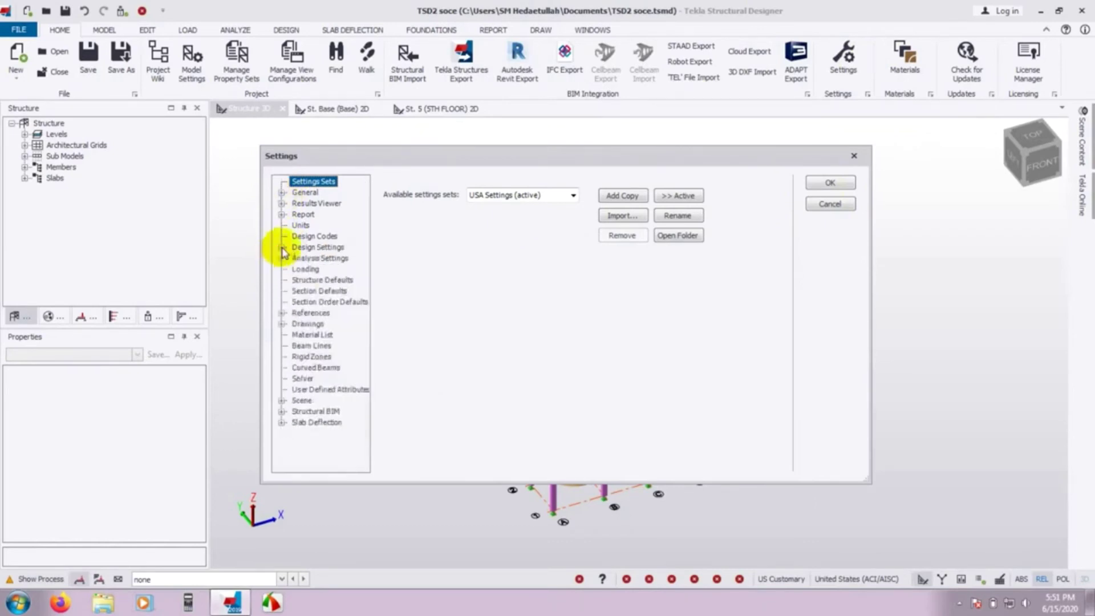
{"action": "left_click", "coordinate": [281, 400]}
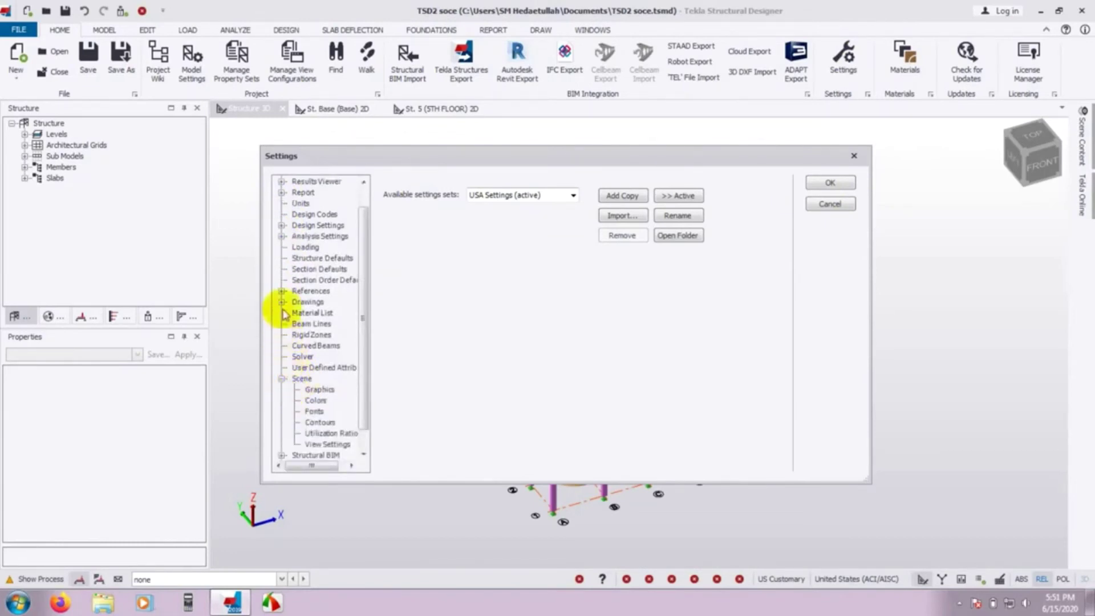
{"action": "scroll", "coordinate": [288, 246], "scroll_direction": "up", "scroll_amount": 2}
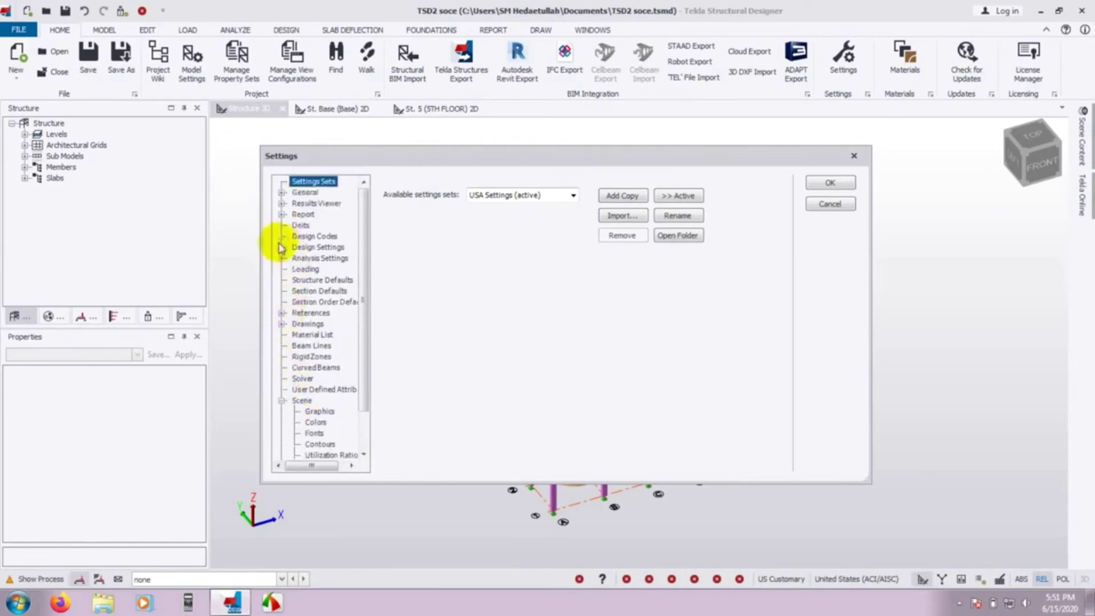
{"action": "left_click", "coordinate": [282, 401]}
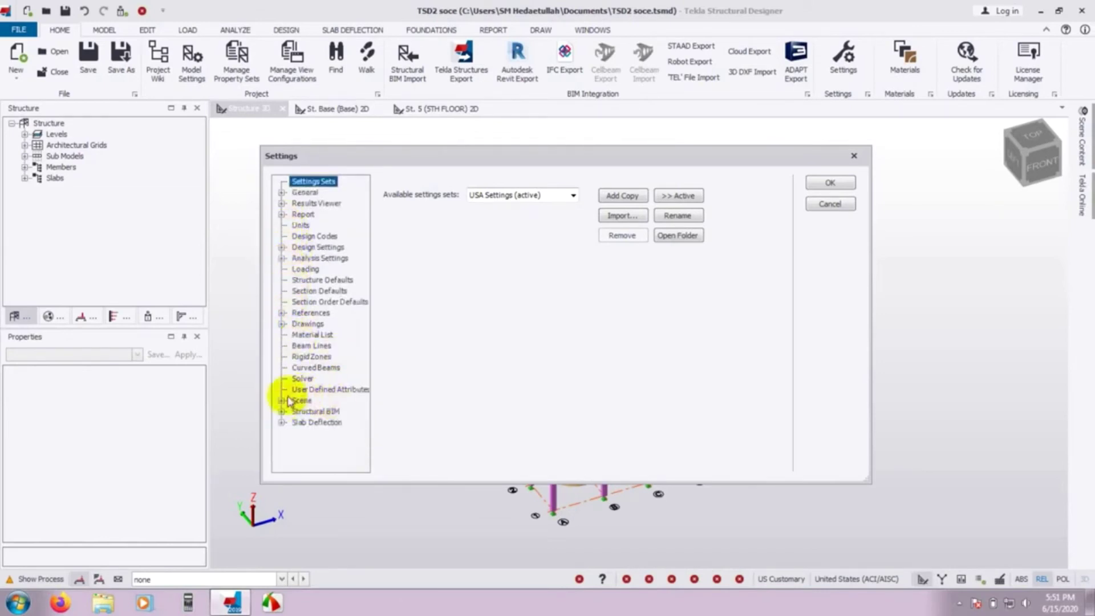
Step: Set the Slab - On Beams color to red (255, 0, 0) in the Scene colors of the active USA settings
{"action": "left_click", "coordinate": [283, 402]}
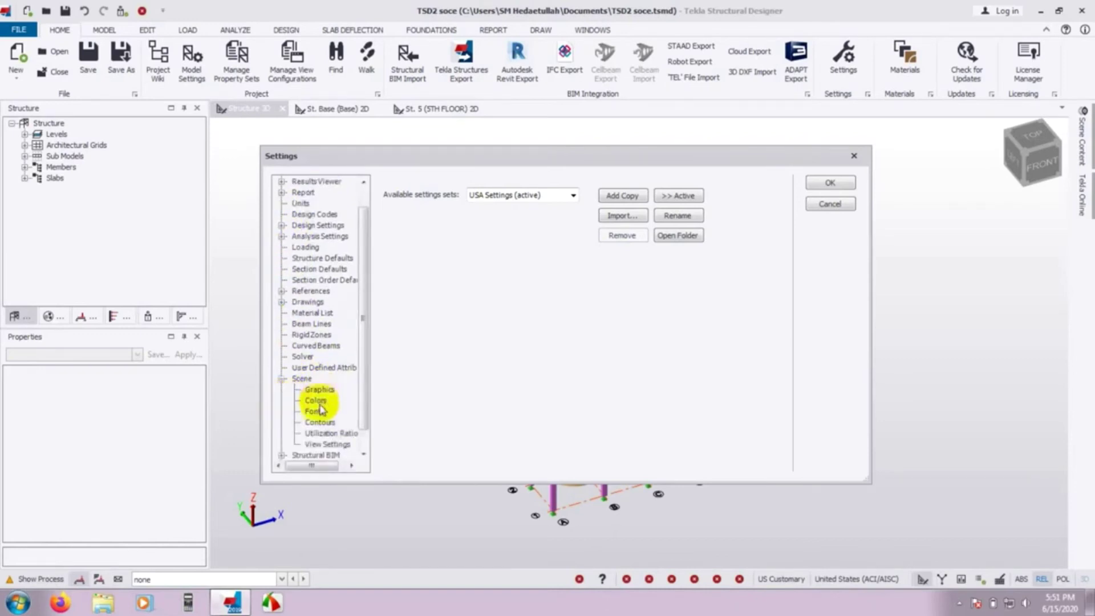
{"action": "left_click", "coordinate": [317, 402]}
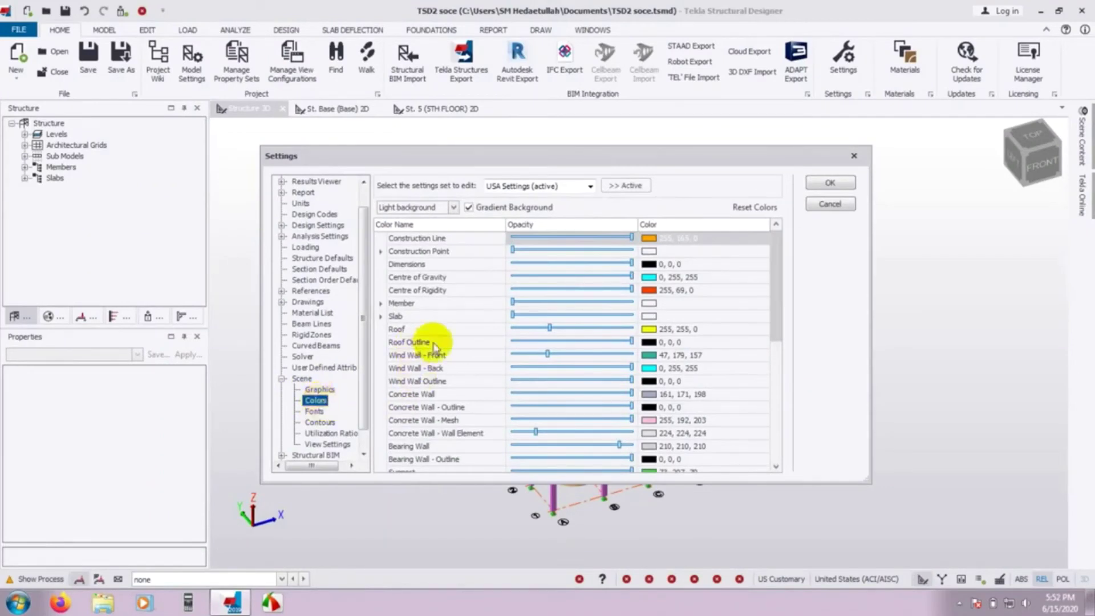
{"action": "left_click", "coordinate": [381, 304]}
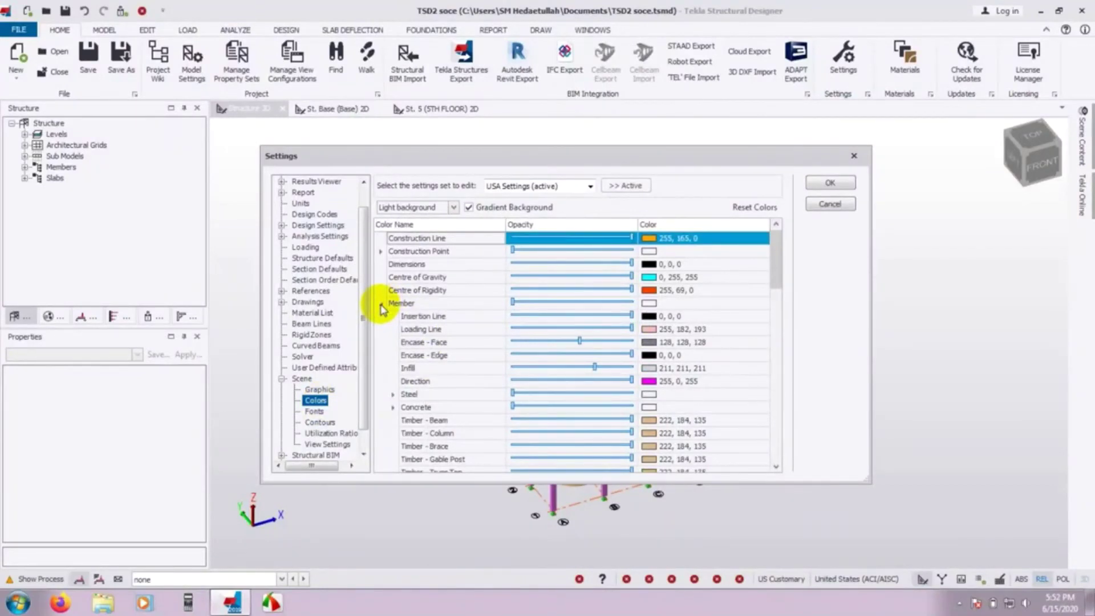
{"action": "left_click", "coordinate": [381, 305]}
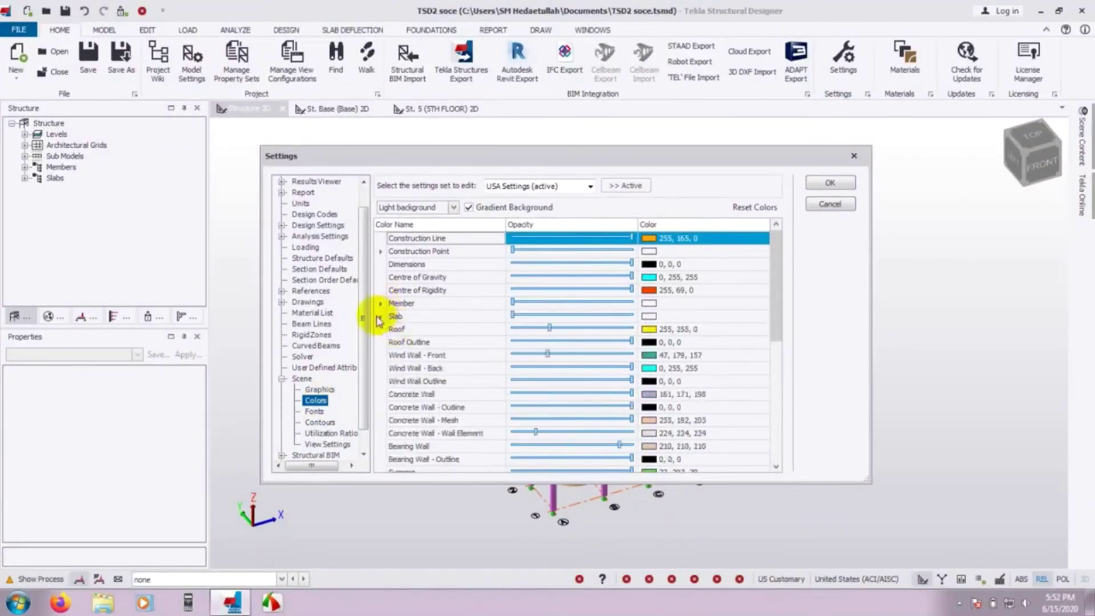
{"action": "left_click", "coordinate": [381, 316]}
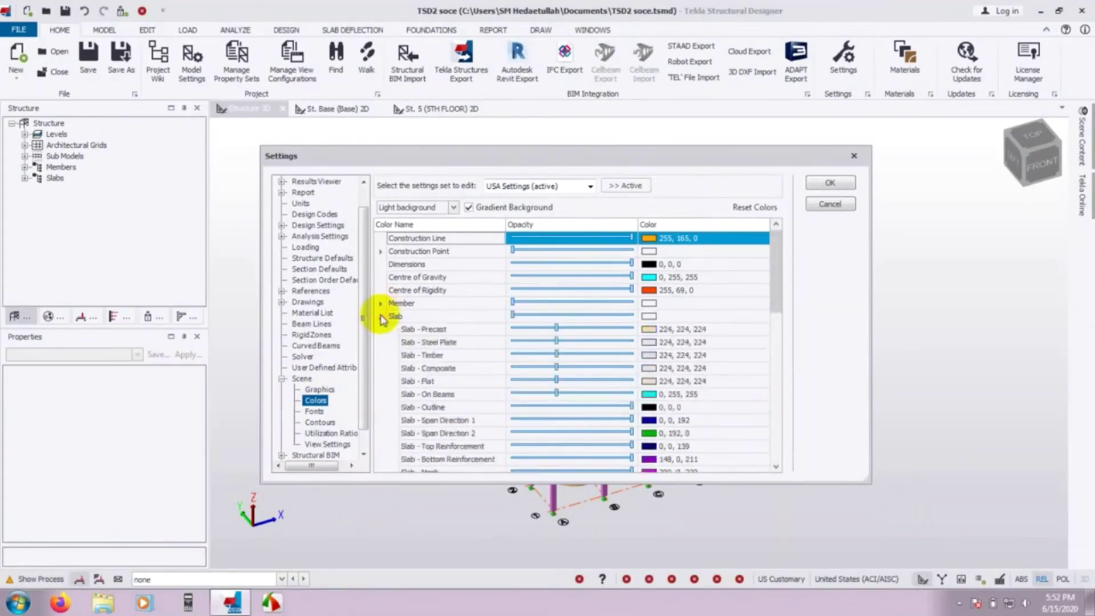
{"action": "left_click", "coordinate": [432, 395]}
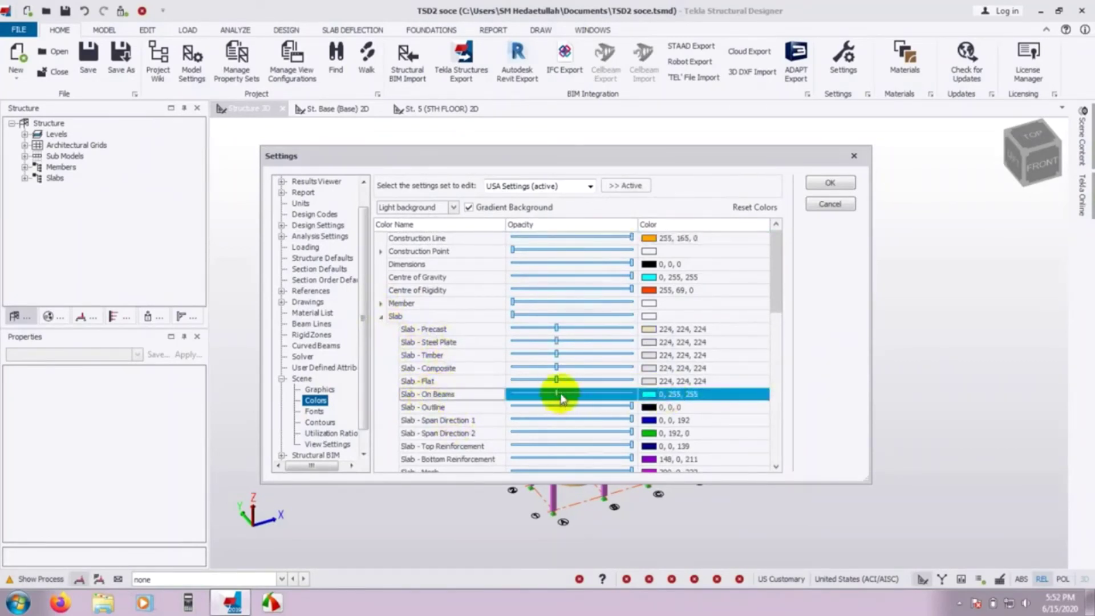
{"action": "left_click", "coordinate": [664, 394]}
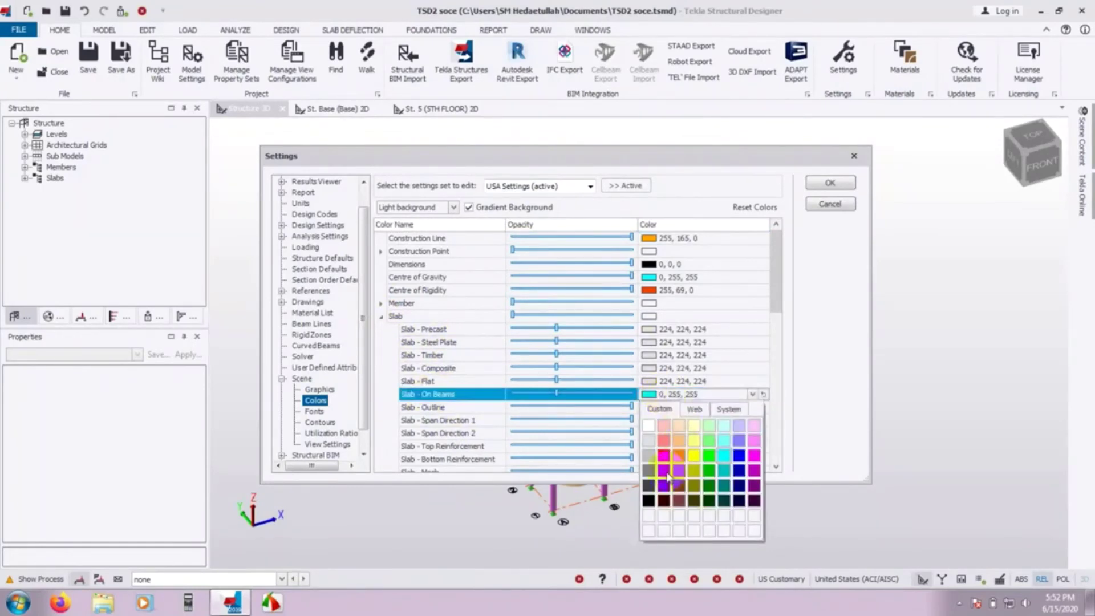
{"action": "left_click", "coordinate": [664, 455]}
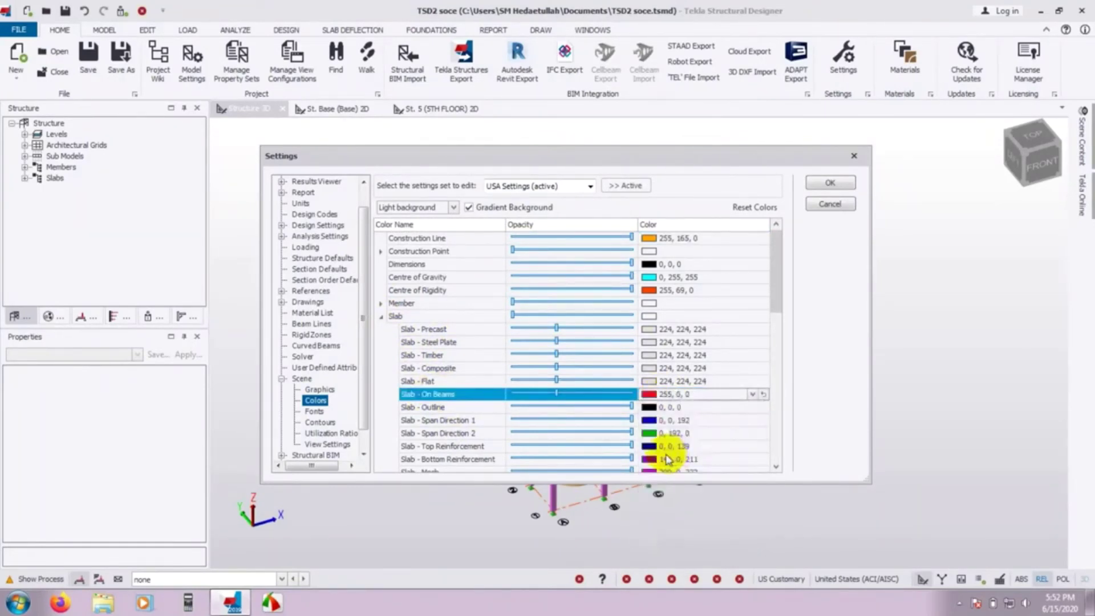
Step: Set the concrete Beam - Reinforced color to green (0, 255, 0) in the Member group of the scene colors
{"action": "mouse_move", "coordinate": [777, 303]}
{"action": "left_mouse_down"}
{"action": "mouse_move", "coordinate": [786, 346]}
{"action": "mouse_move", "coordinate": [785, 313]}
{"action": "left_mouse_up"}
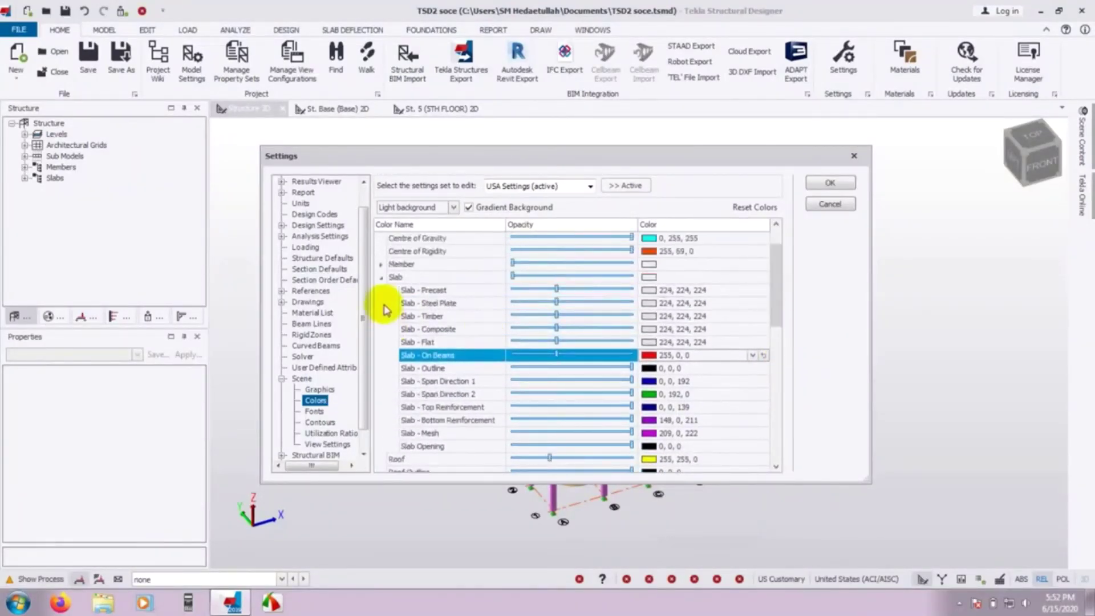
{"action": "left_click", "coordinate": [381, 278]}
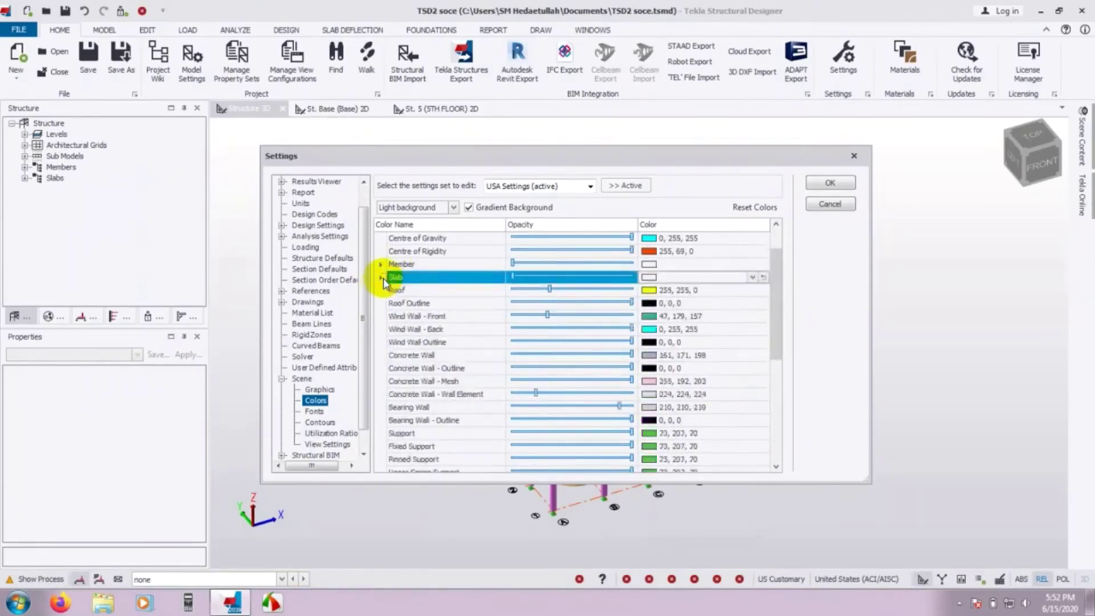
{"action": "left_click", "coordinate": [382, 265]}
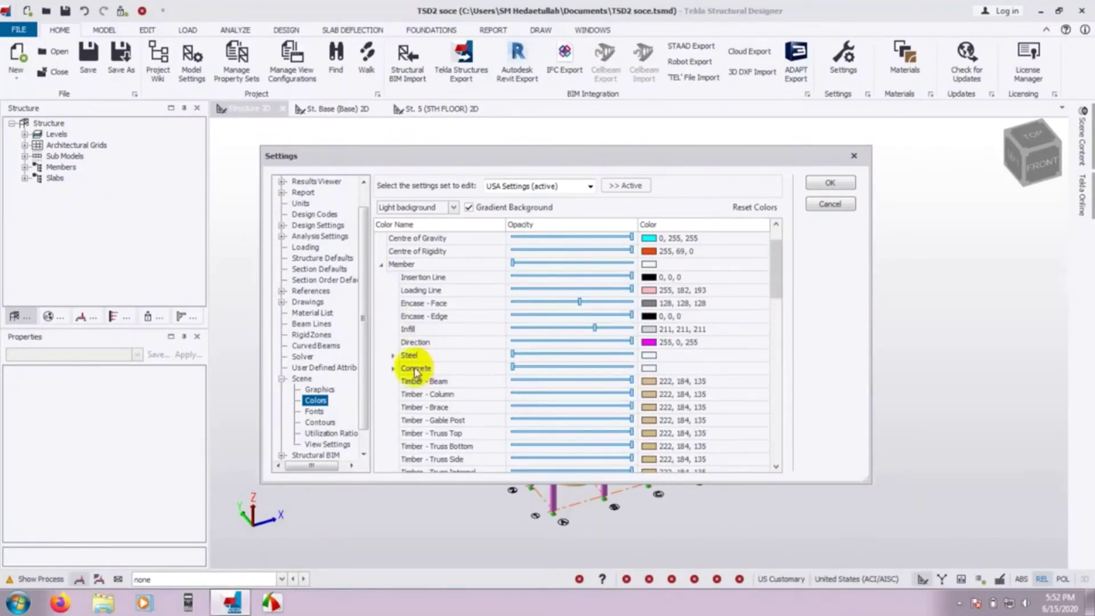
{"action": "left_click", "coordinate": [393, 369]}
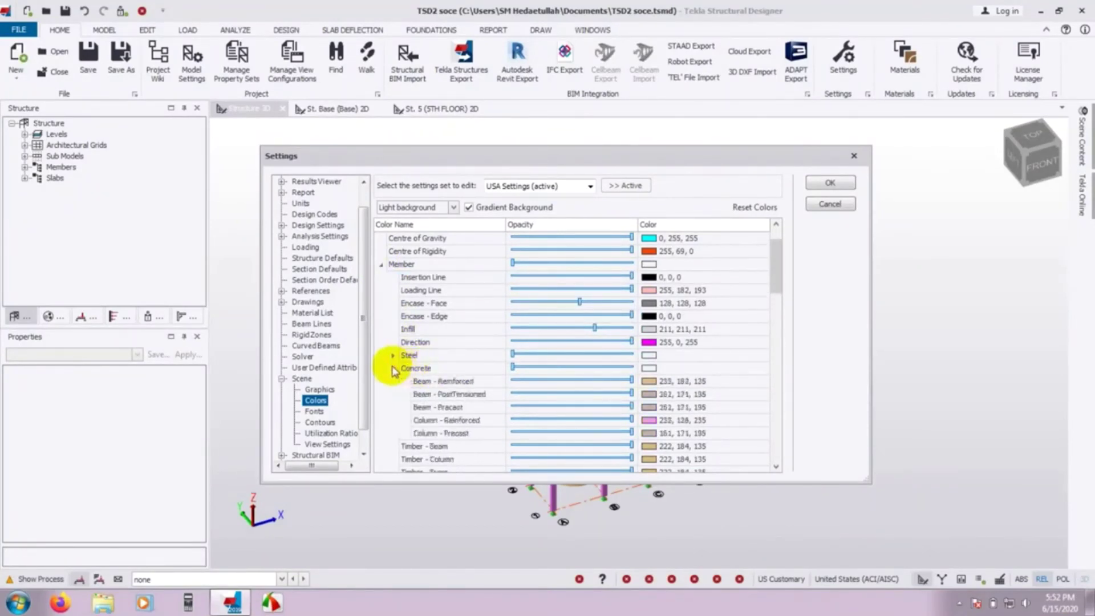
{"action": "scroll", "coordinate": [409, 391], "scroll_direction": "down", "scroll_amount": 1}
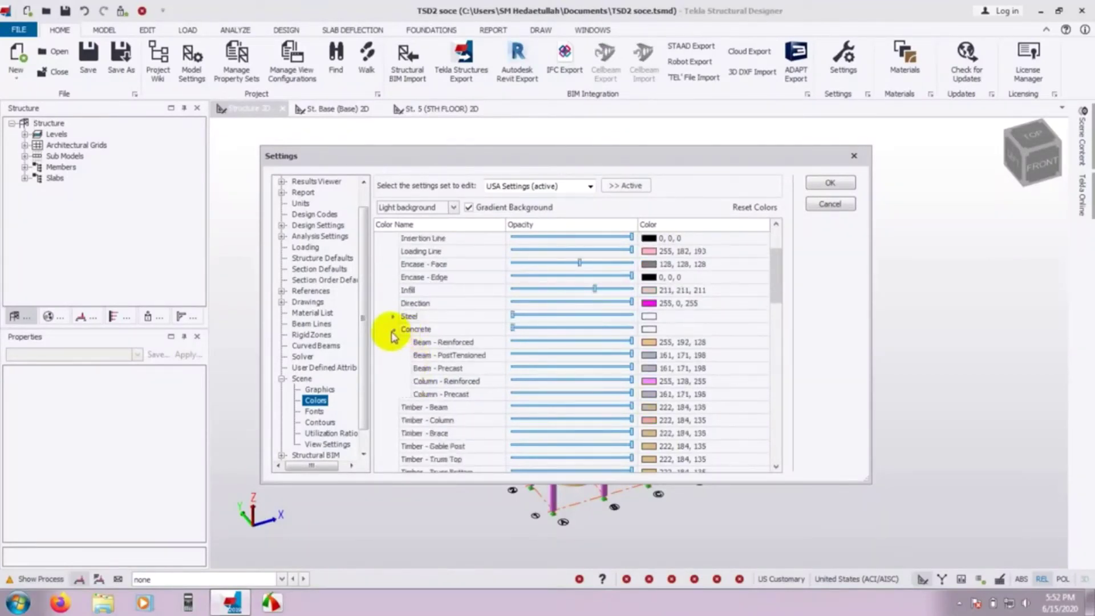
{"action": "left_click", "coordinate": [457, 342]}
{"action": "left_click", "coordinate": [656, 343]}
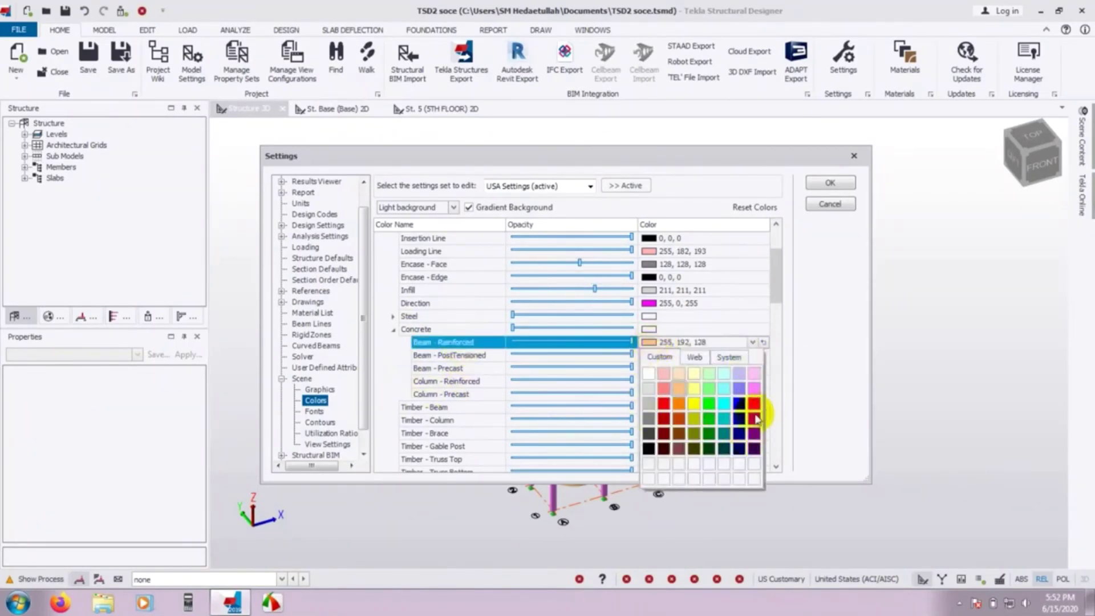
{"action": "left_click", "coordinate": [710, 418]}
{"action": "left_click_drag", "start_coordinate": [712, 421], "coordinate": [710, 404]}
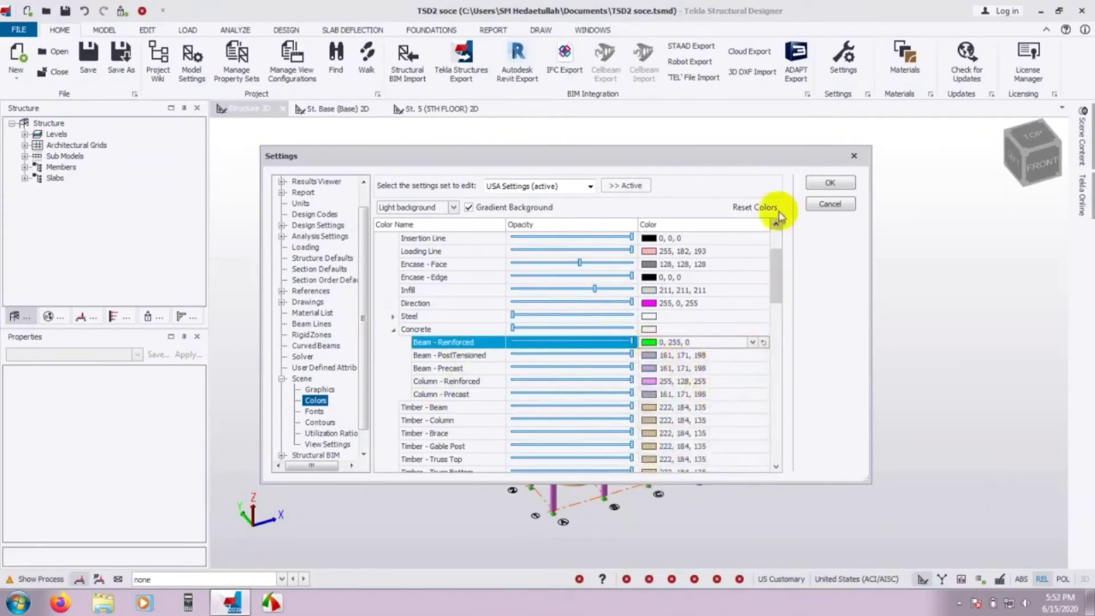
Step: Set the concrete Column - Reinforced color to blue (0, 0, 255) and apply the changed settings to the model
{"action": "left_click", "coordinate": [465, 382]}
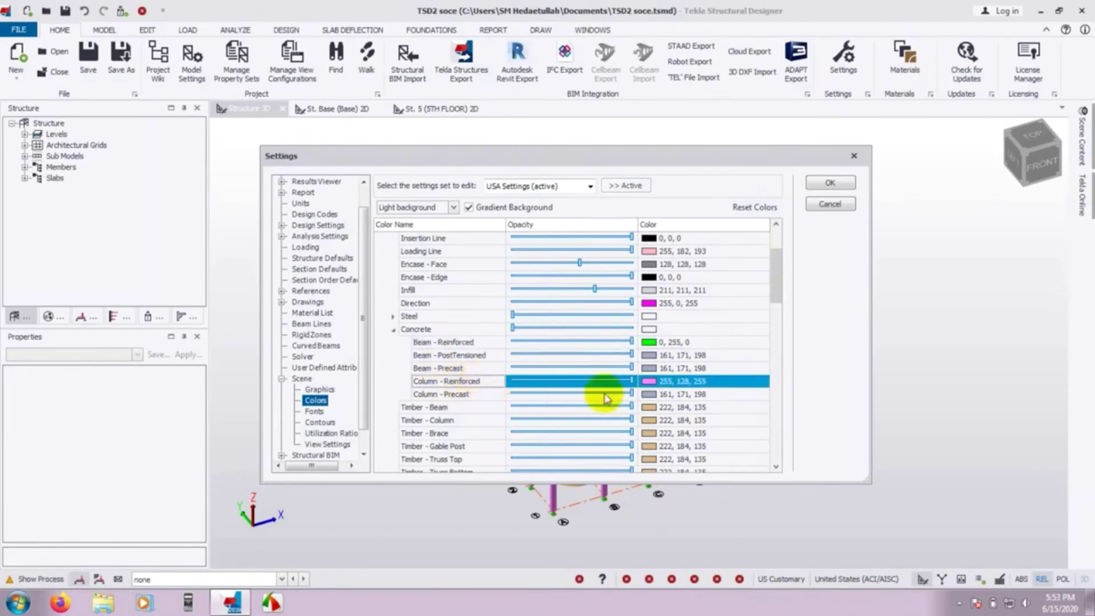
{"action": "left_click", "coordinate": [665, 384]}
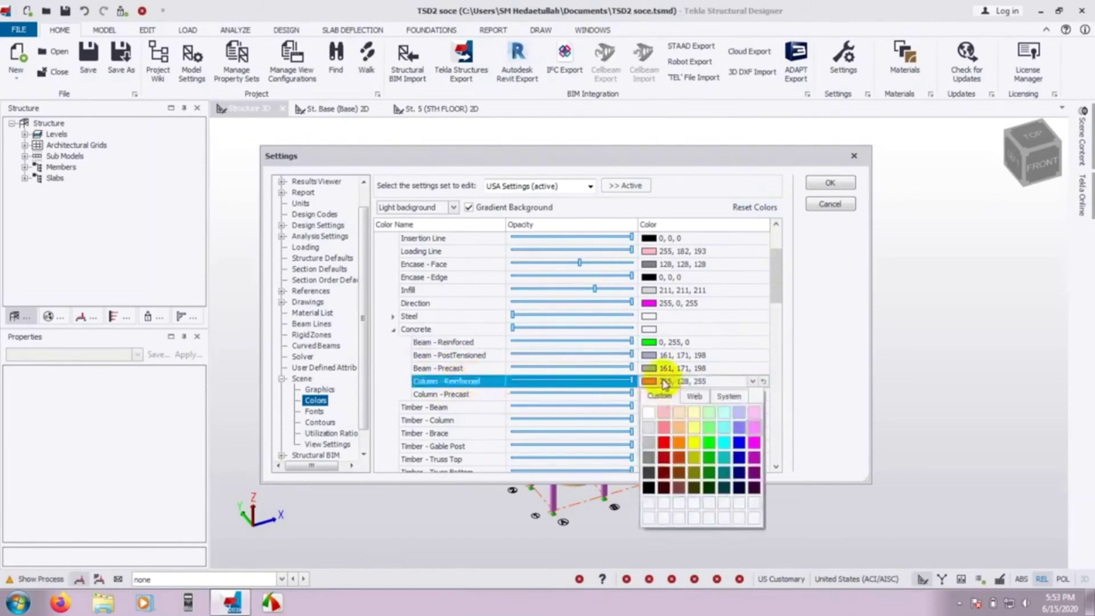
{"action": "left_click", "coordinate": [754, 427]}
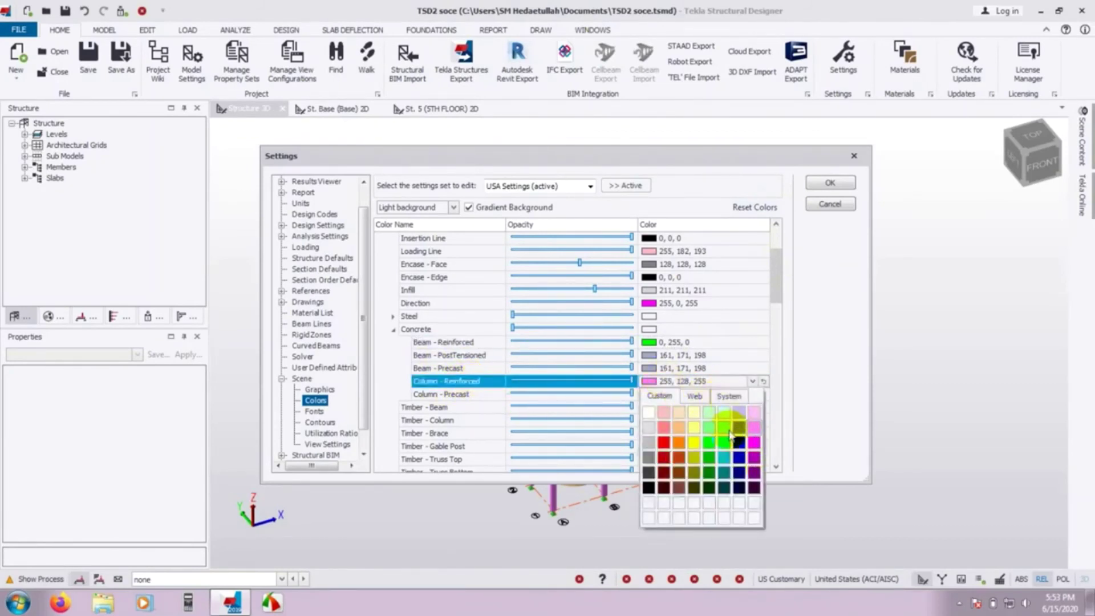
{"action": "left_click", "coordinate": [739, 443]}
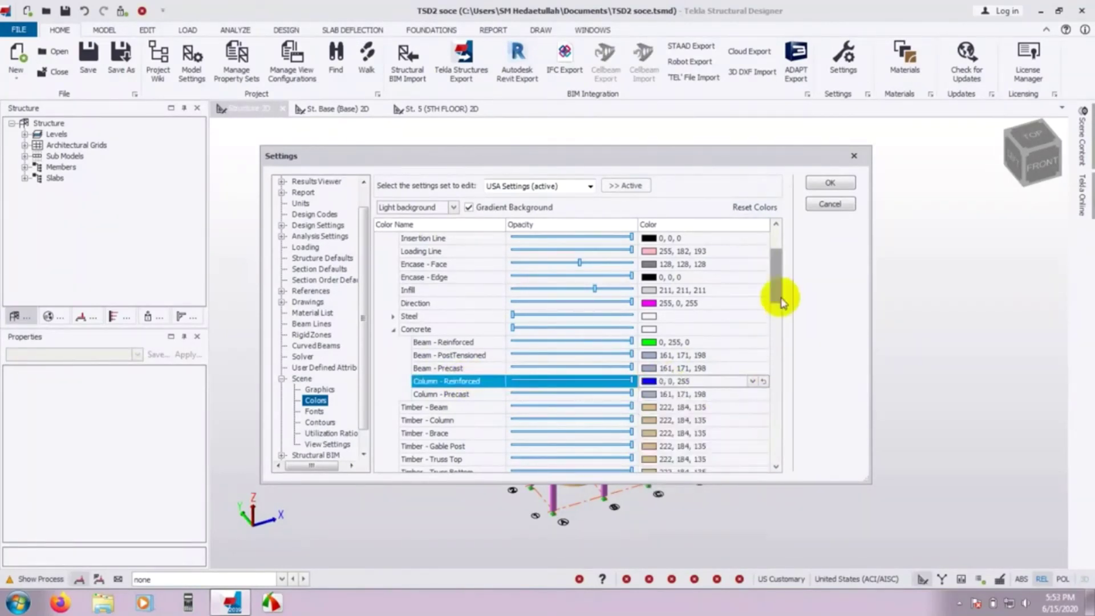
{"action": "left_click_drag", "start_coordinate": [782, 303], "coordinate": [790, 416]}
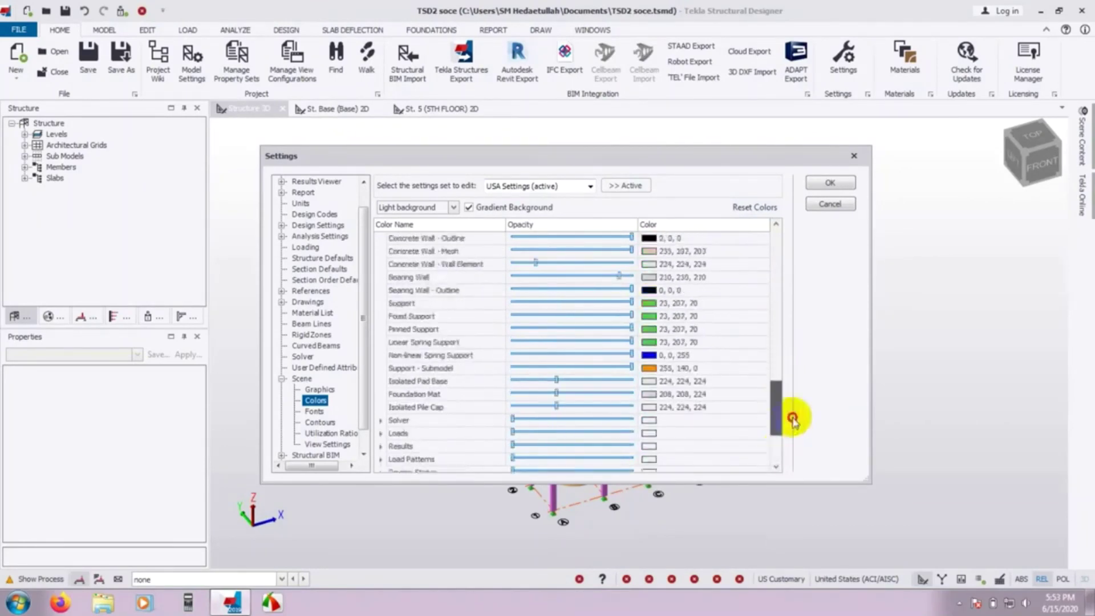
{"action": "left_click", "coordinate": [850, 187]}
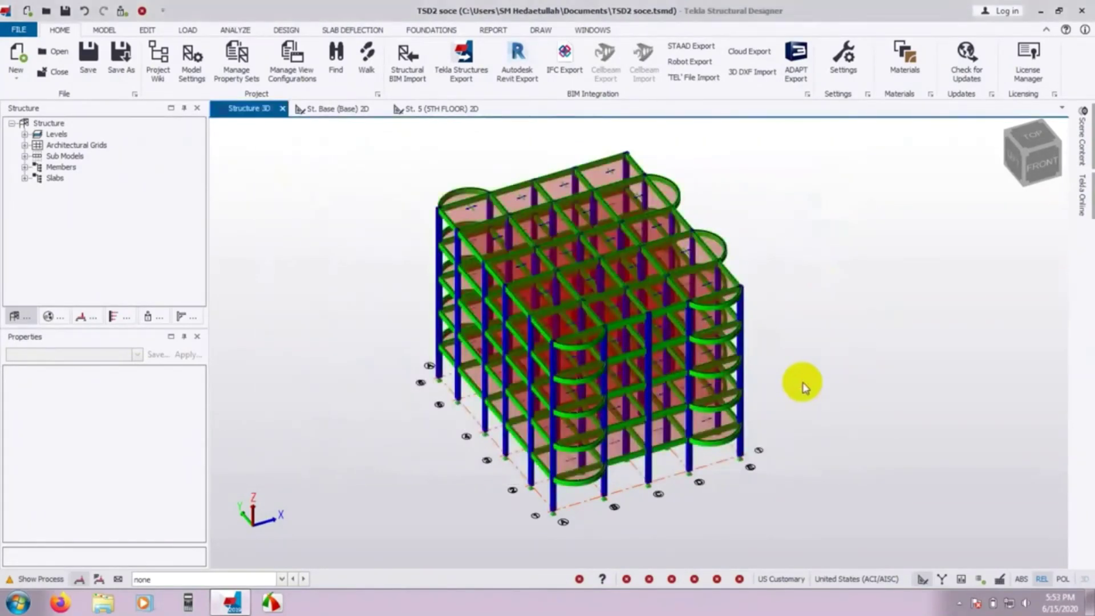
Step: Examine the recolored slabs, beams and columns of the 3D building from below, the sides and above
{"action": "middle_click_drag", "start_coordinate": [804, 386], "coordinate": [820, 384]}
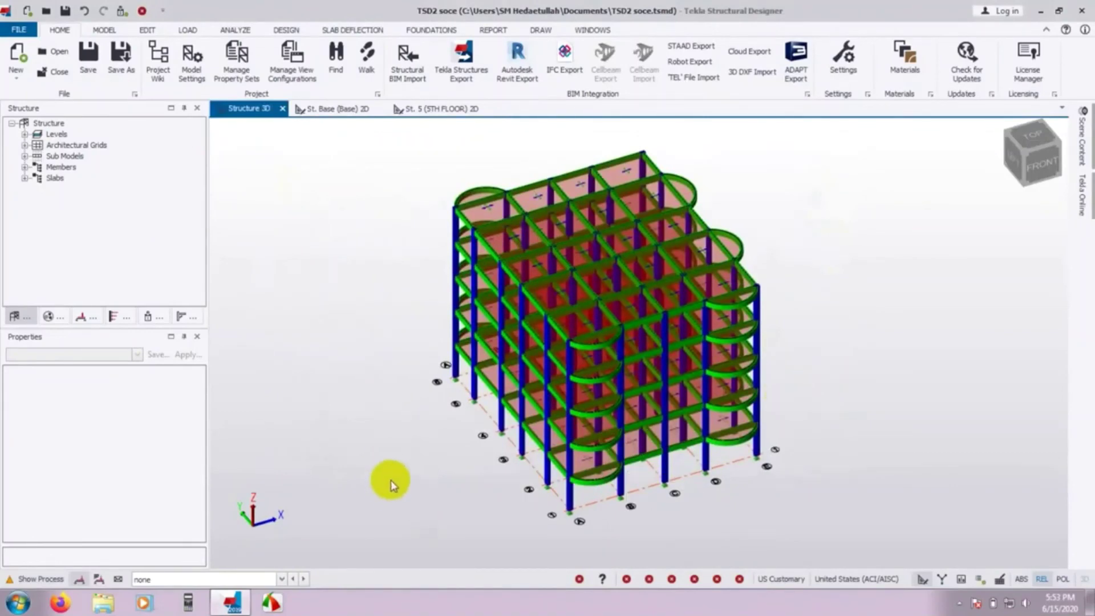
{"action": "middle_click_drag", "start_coordinate": [399, 496], "coordinate": [384, 298], "text": "shift"}
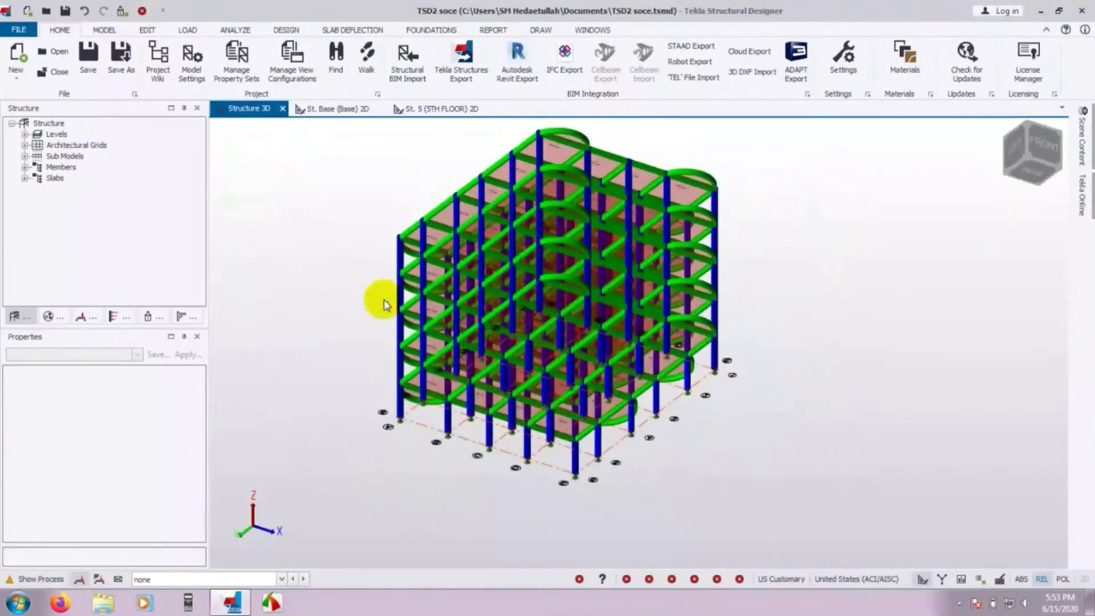
{"action": "mouse_move", "coordinate": [591, 387]}
{"action": "middle_click_drag", "start_coordinate": [779, 257], "coordinate": [820, 255], "text": "shift"}
{"action": "scroll", "coordinate": [442, 512], "scroll_direction": "down", "scroll_amount": 2}
{"action": "scroll", "coordinate": [367, 371], "scroll_direction": "up", "scroll_amount": 3}
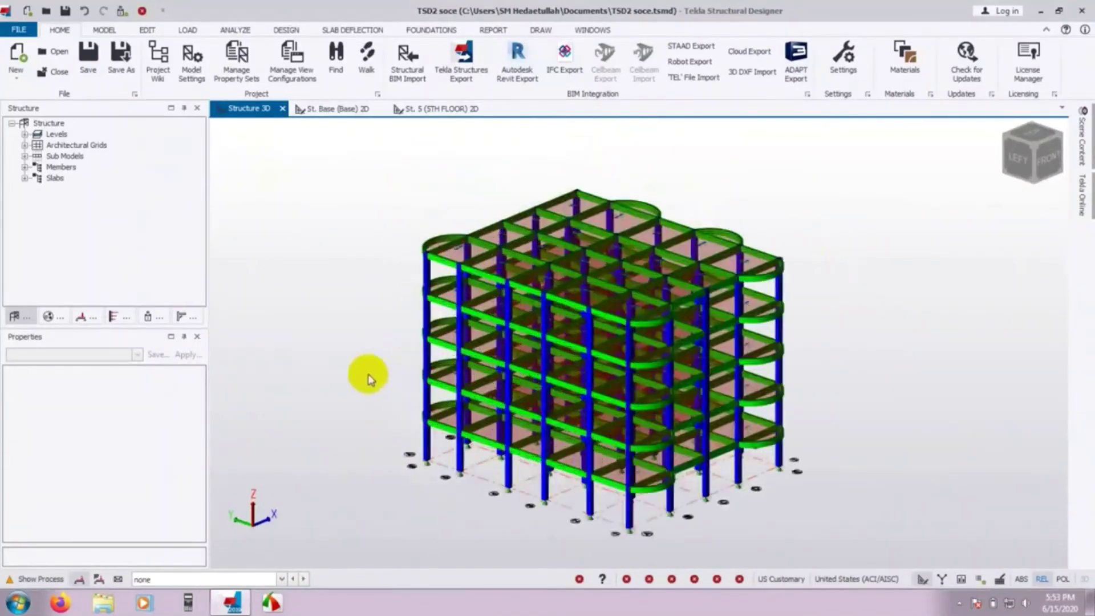
{"action": "middle_click_drag", "start_coordinate": [856, 359], "coordinate": [788, 258], "text": "shift"}
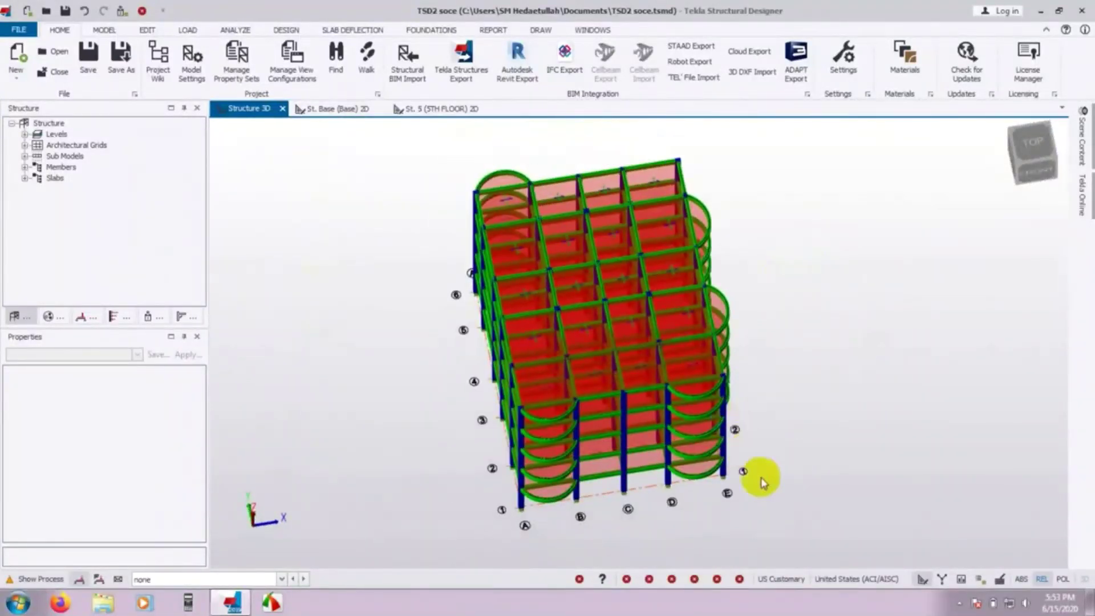
{"action": "middle_click_drag", "start_coordinate": [761, 479], "coordinate": [853, 425], "text": "shift"}
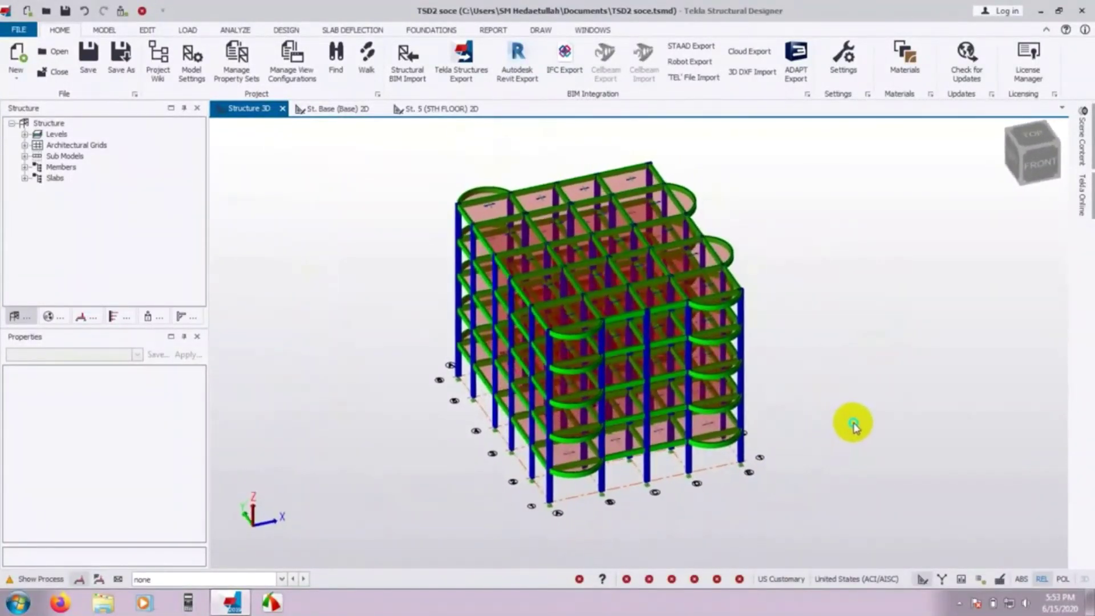